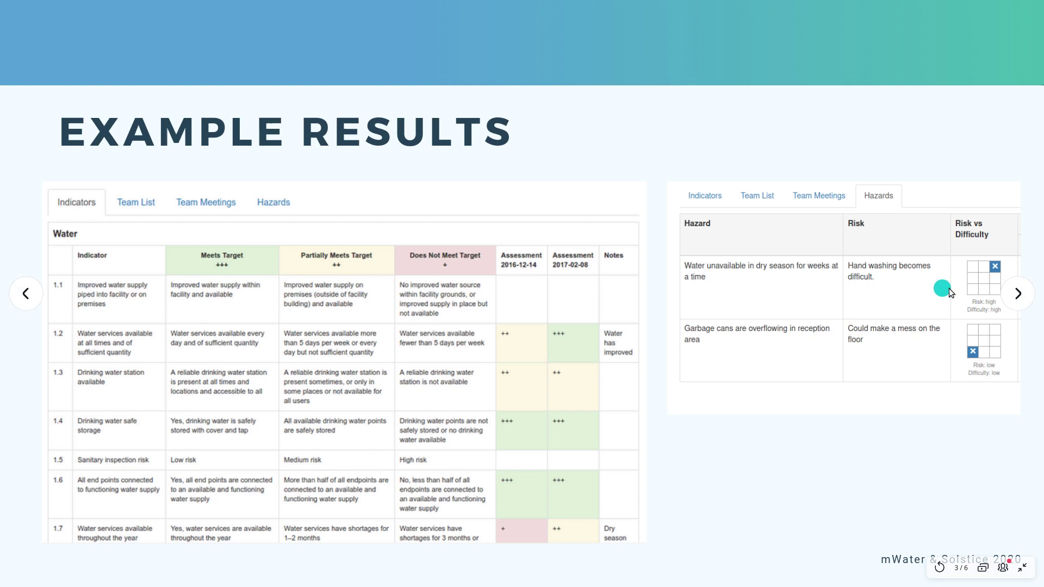
Step: Advance to the 'How to setup a WASH FIT project' slide, then exit the slideshow to Canva's editor
{"action": "left_click", "coordinate": [1029, 295]}
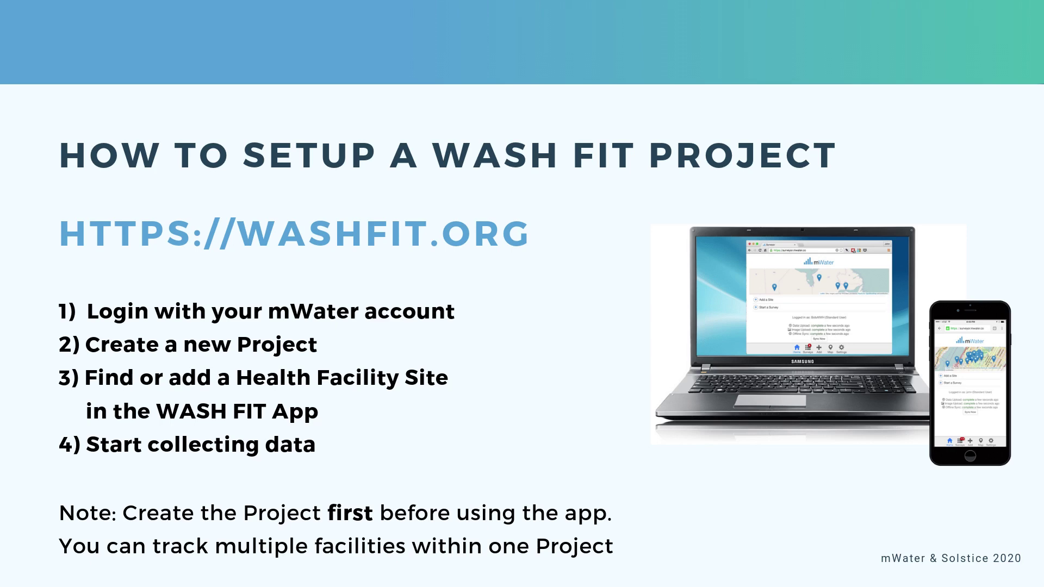
{"action": "key", "text": "Escape"}
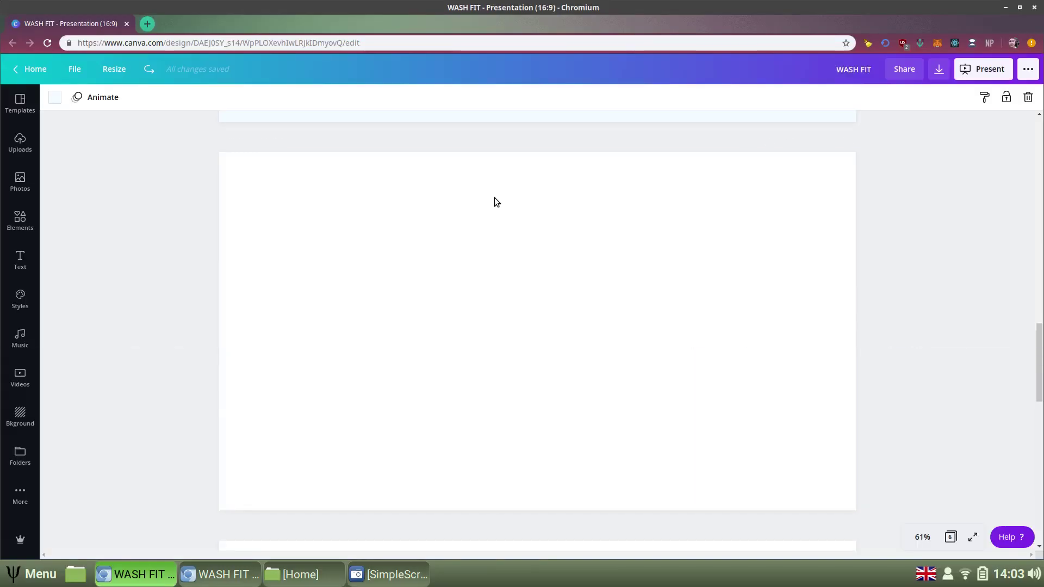
Step: Switch to the washfit.org browser window and scroll through the home page's introduction to WASH FIT Digital
{"action": "key", "text": "alt+Tab"}
{"action": "key", "text": "alt+Tab"}
{"action": "key", "text": "alt+Tab"}
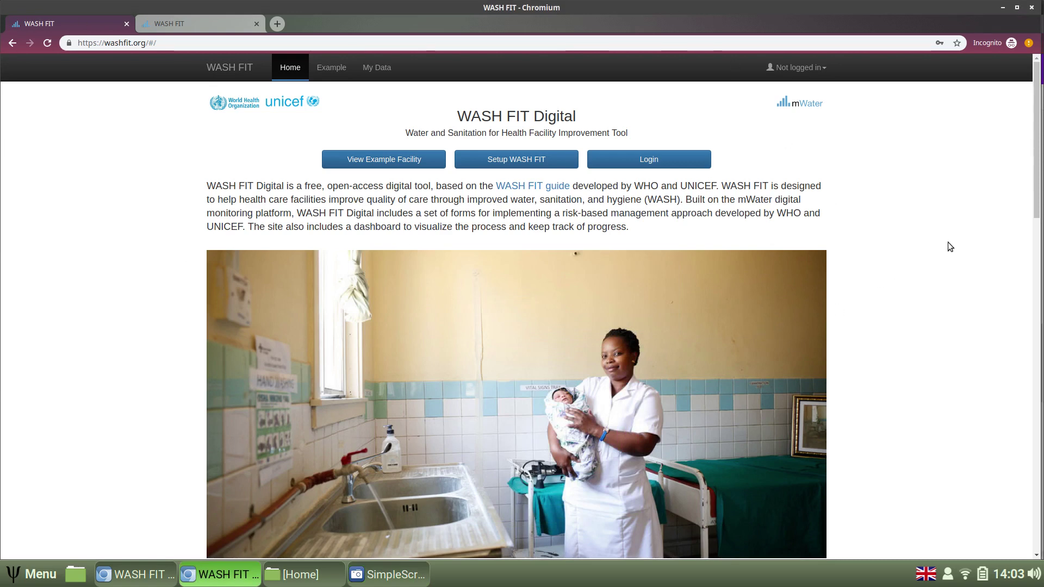
{"action": "mouse_move", "coordinate": [1038, 131]}
{"action": "left_mouse_down"}
{"action": "mouse_move", "coordinate": [1038, 156]}
{"action": "mouse_move", "coordinate": [1040, 124]}
{"action": "left_mouse_up"}
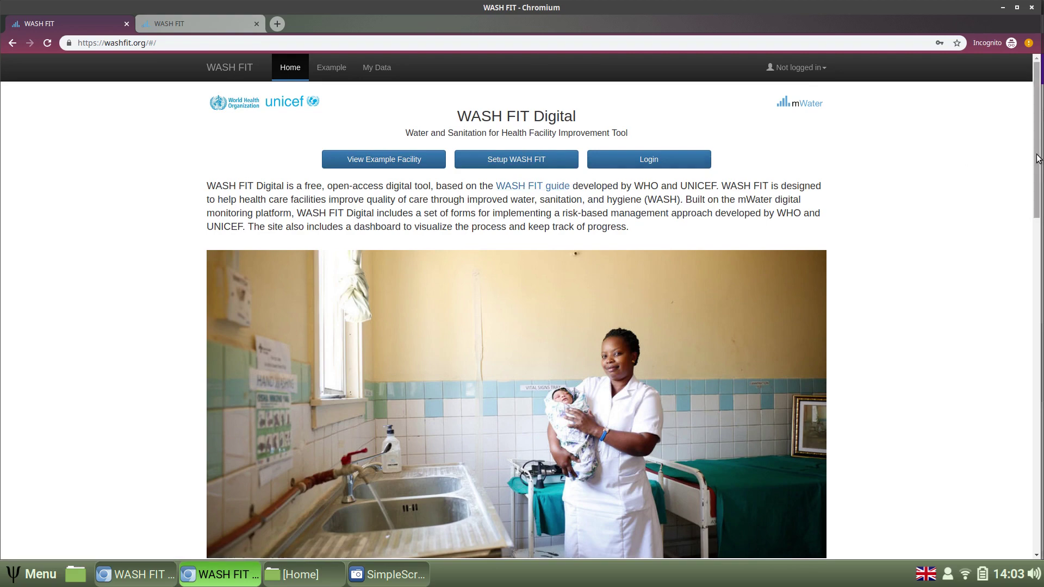
{"action": "left_click_drag", "start_coordinate": [1038, 157], "coordinate": [1025, 522]}
{"action": "scroll", "coordinate": [1037, 167], "scroll_direction": "down", "scroll_amount": 1}
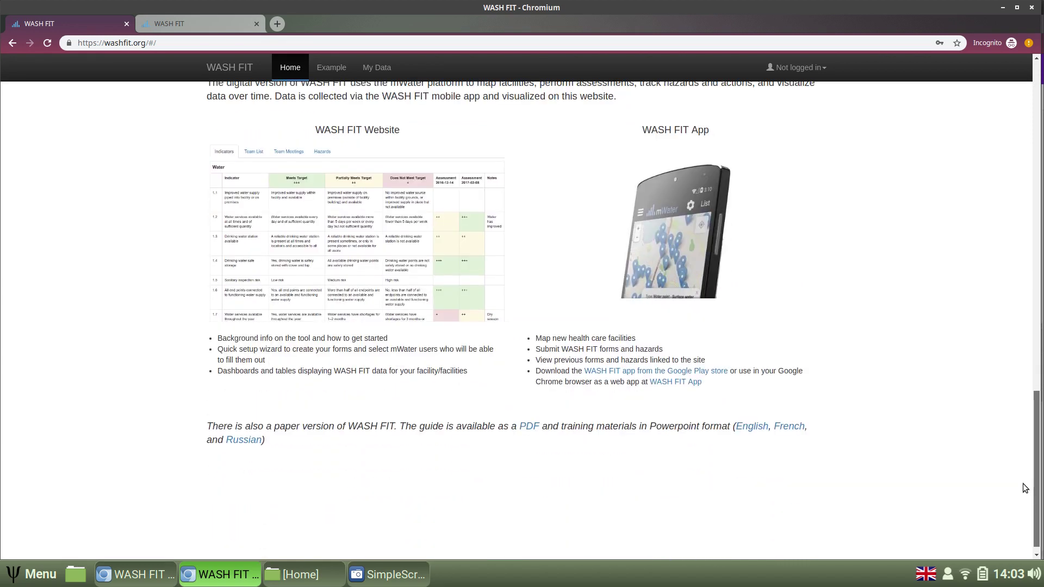
{"action": "scroll", "coordinate": [588, 426], "scroll_direction": "down", "scroll_amount": 1}
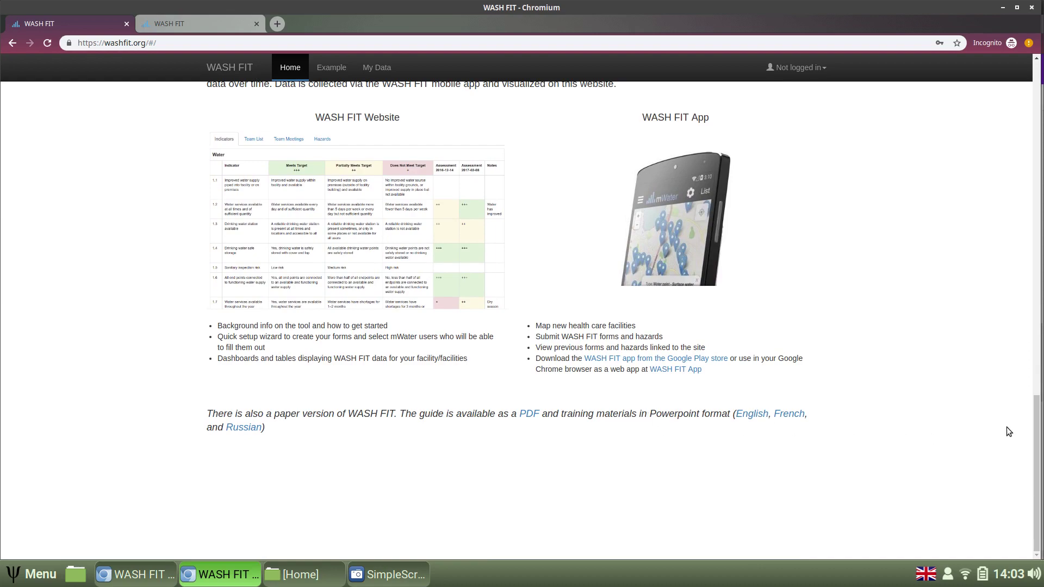
{"action": "left_click_drag", "start_coordinate": [1038, 438], "coordinate": [1038, 85]}
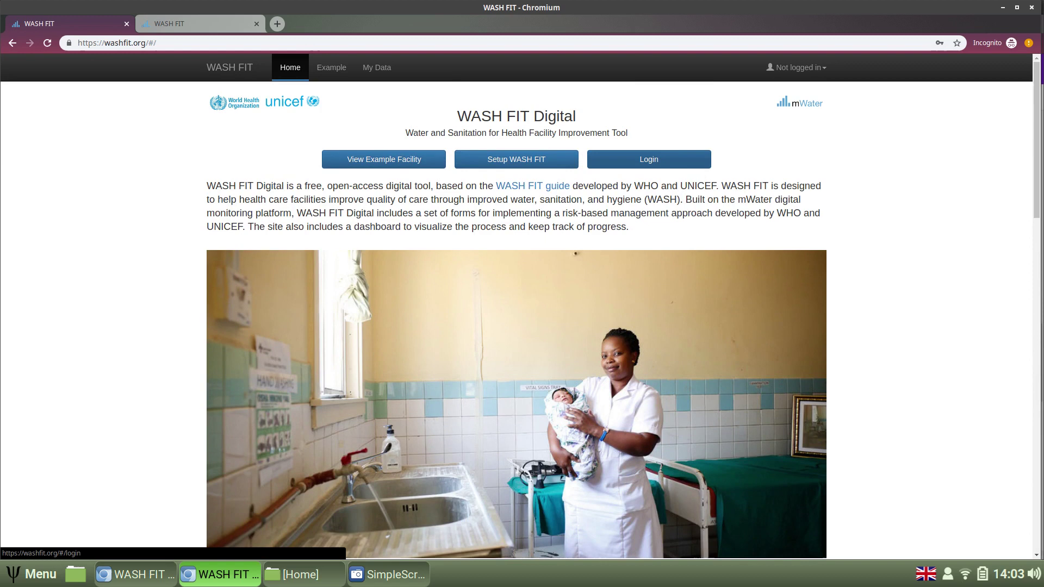
Step: Log in to washfit.org with the demo account's username and password, then go to My Data
{"action": "left_click", "coordinate": [663, 160]}
{"action": "left_click", "coordinate": [432, 216]}
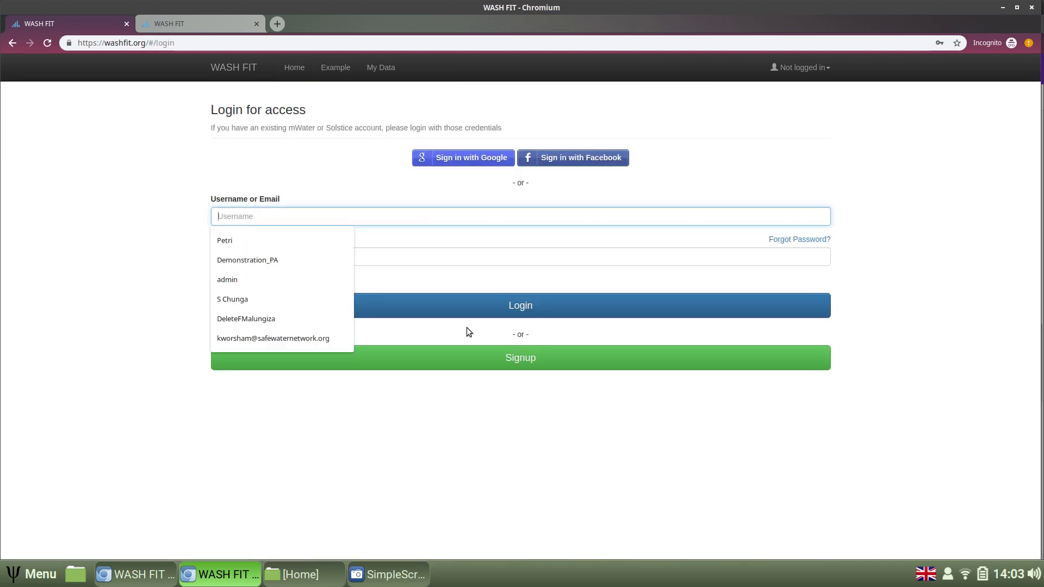
{"action": "left_click", "coordinate": [289, 190]}
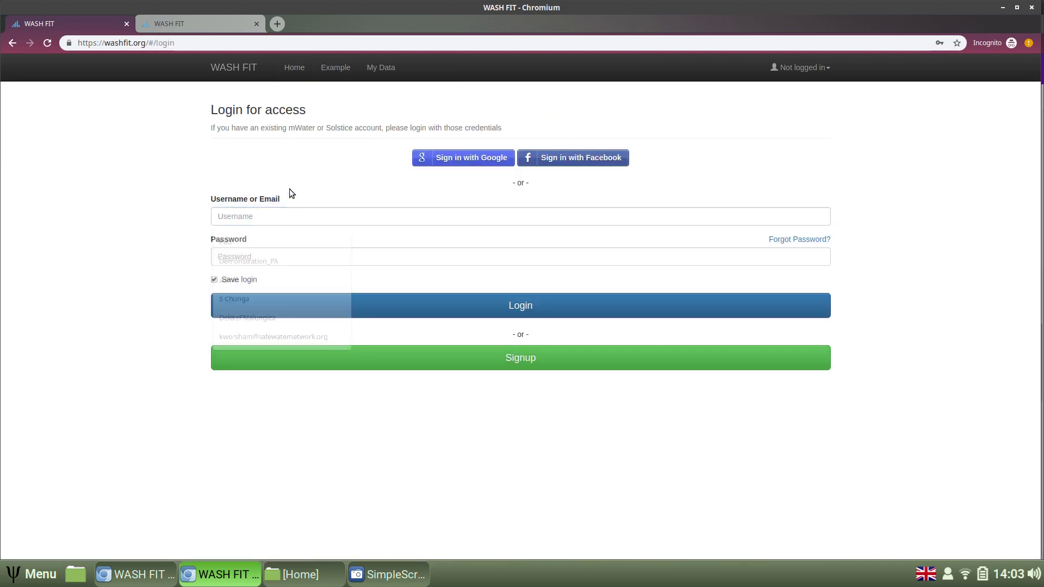
{"action": "left_click", "coordinate": [289, 217]}
{"action": "type", "text": "Issues Demo"}
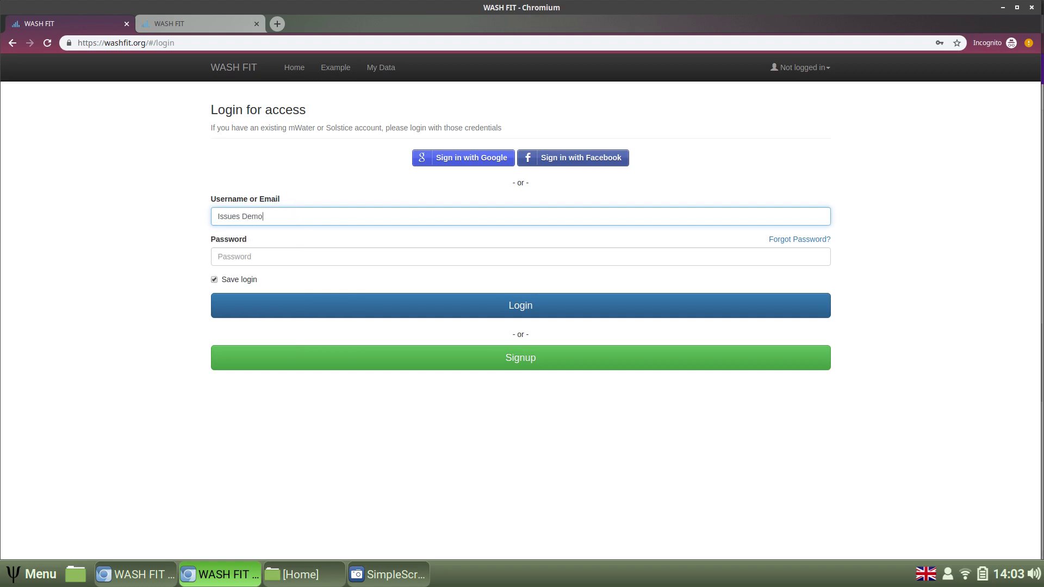
{"action": "left_click", "coordinate": [223, 257]}
{"action": "type", "text": "••"}
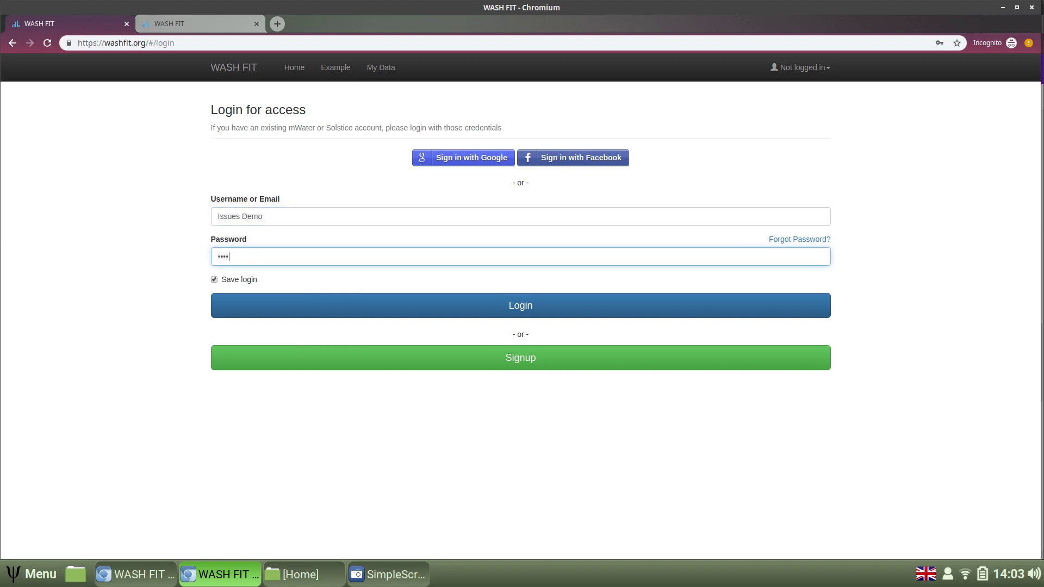
{"action": "key", "text": "Return"}
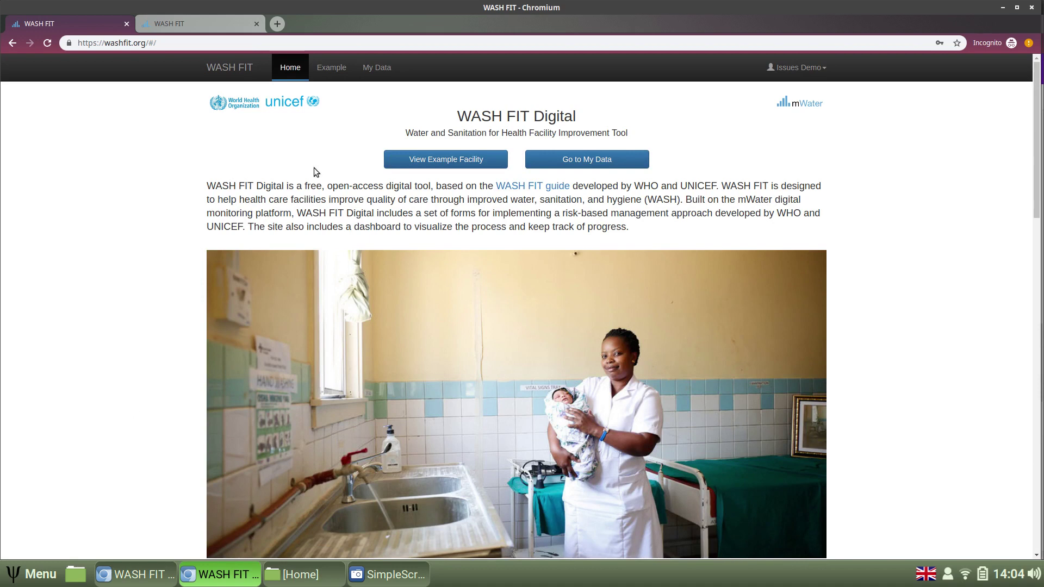
{"action": "left_click", "coordinate": [595, 158]}
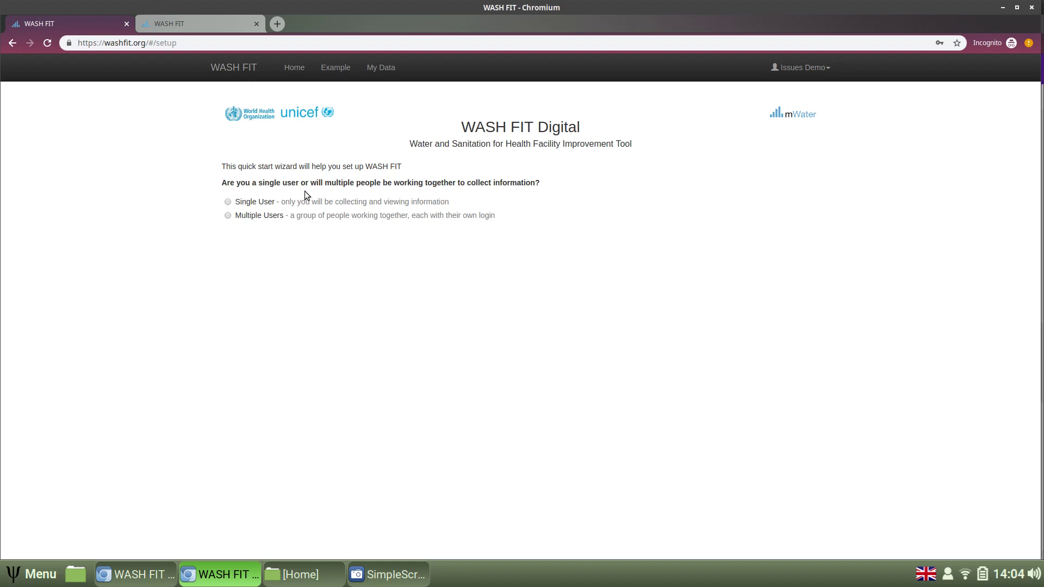
Step: Choose Multiple Users with mWater WASH Group as the participating organization
{"action": "left_click", "coordinate": [228, 203]}
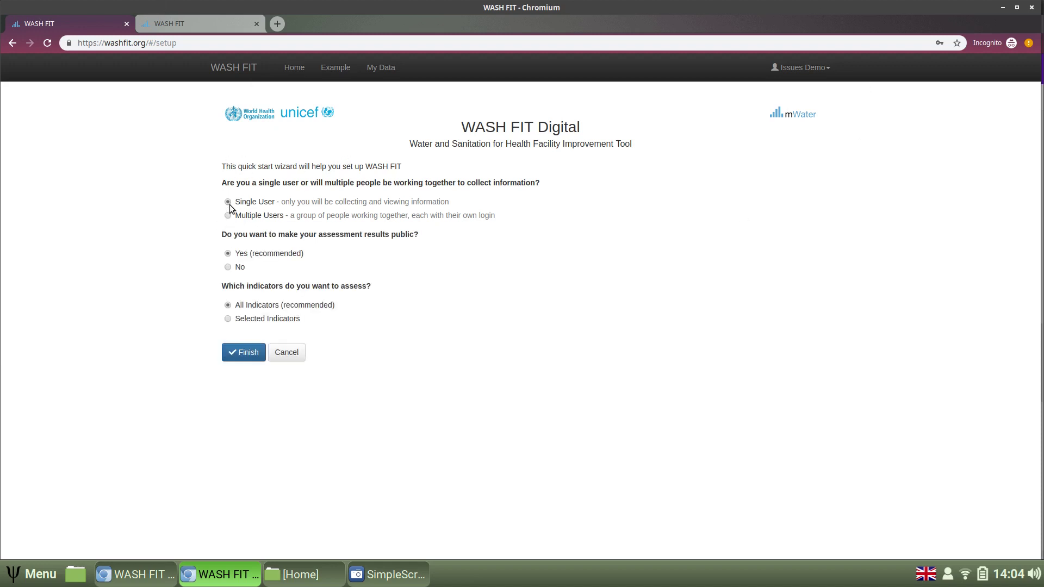
{"action": "left_click", "coordinate": [230, 215]}
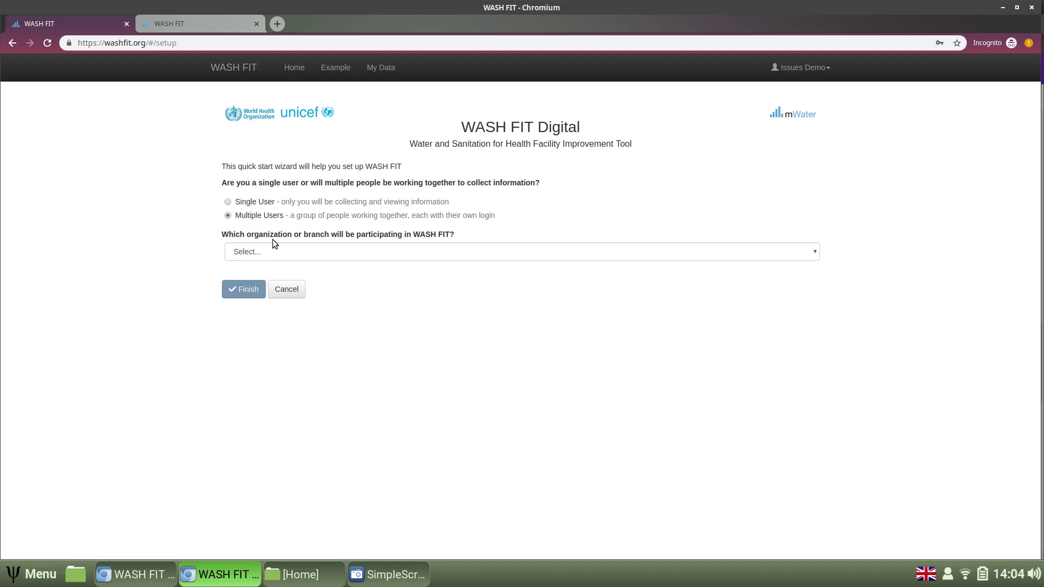
{"action": "left_click", "coordinate": [269, 253]}
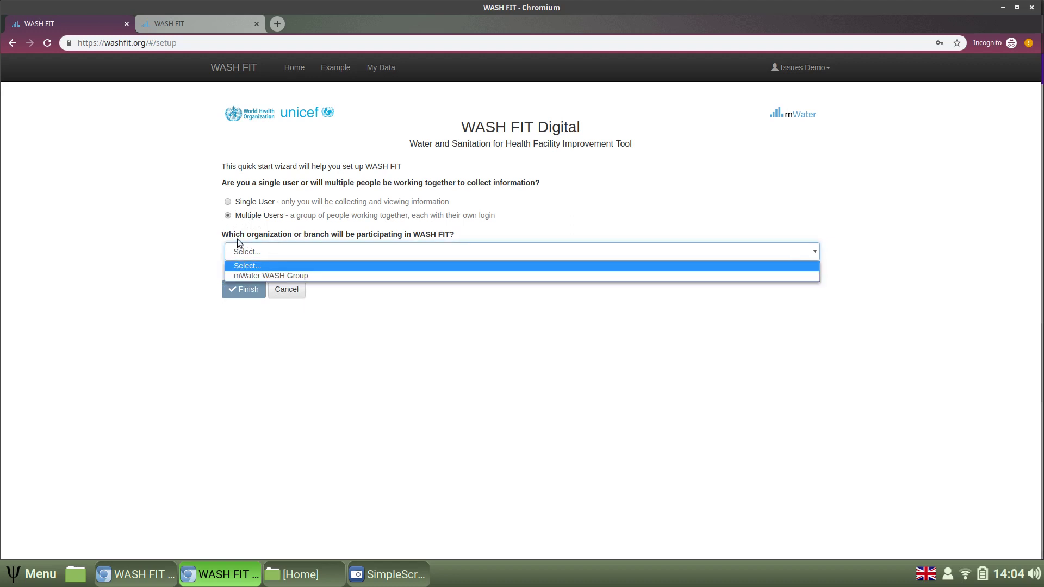
{"action": "left_click", "coordinate": [263, 276]}
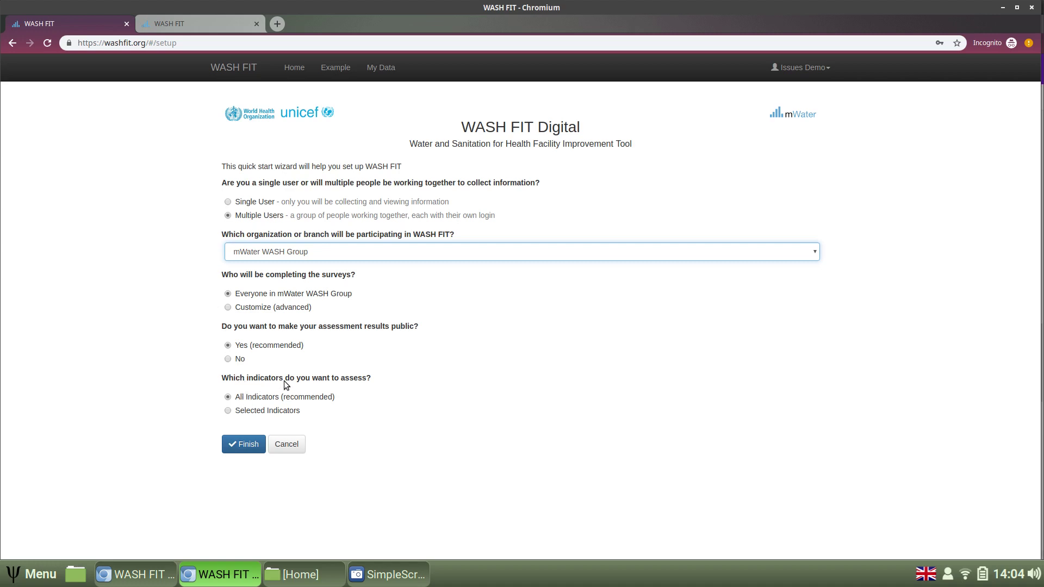
Step: Review the selected-indicators list, keep All Indicators, and finish the setup wizard
{"action": "left_click", "coordinate": [264, 412]}
{"action": "scroll", "coordinate": [261, 381], "scroll_direction": "down", "scroll_amount": 3}
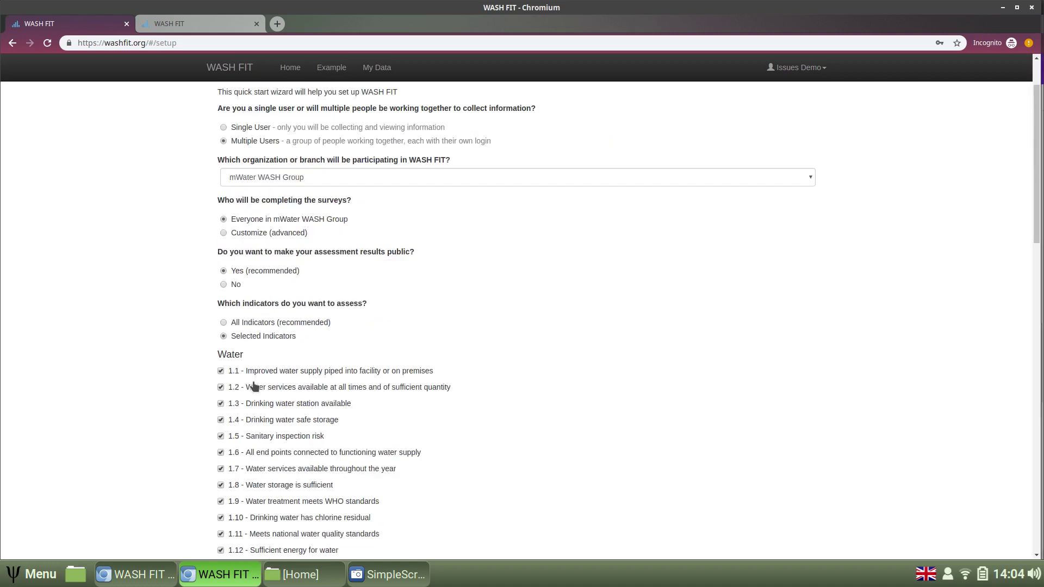
{"action": "scroll", "coordinate": [257, 273], "scroll_direction": "down", "scroll_amount": 3}
{"action": "scroll", "coordinate": [259, 283], "scroll_direction": "down", "scroll_amount": 10}
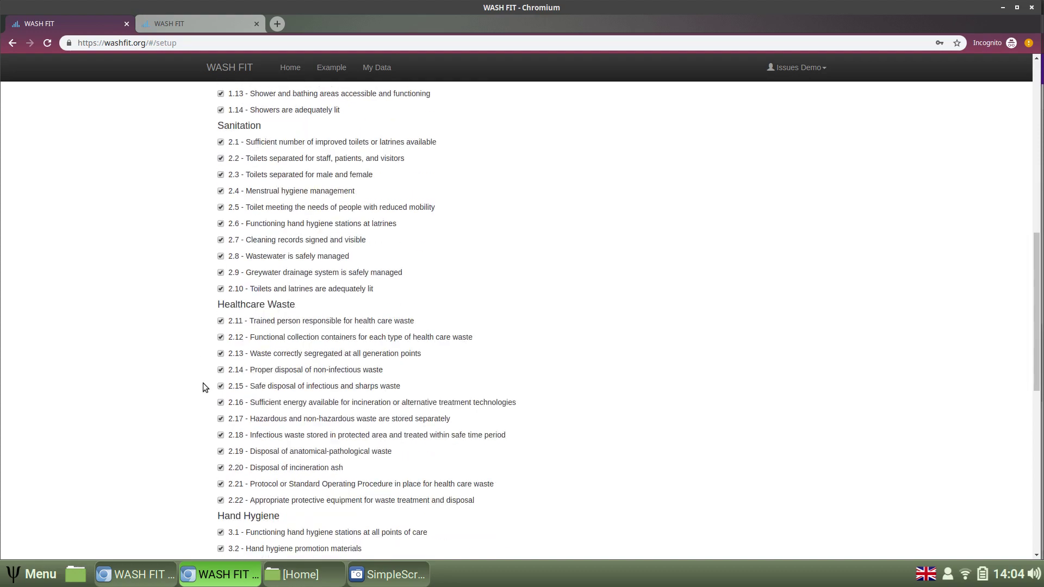
{"action": "scroll", "coordinate": [260, 300], "scroll_direction": "down", "scroll_amount": 3}
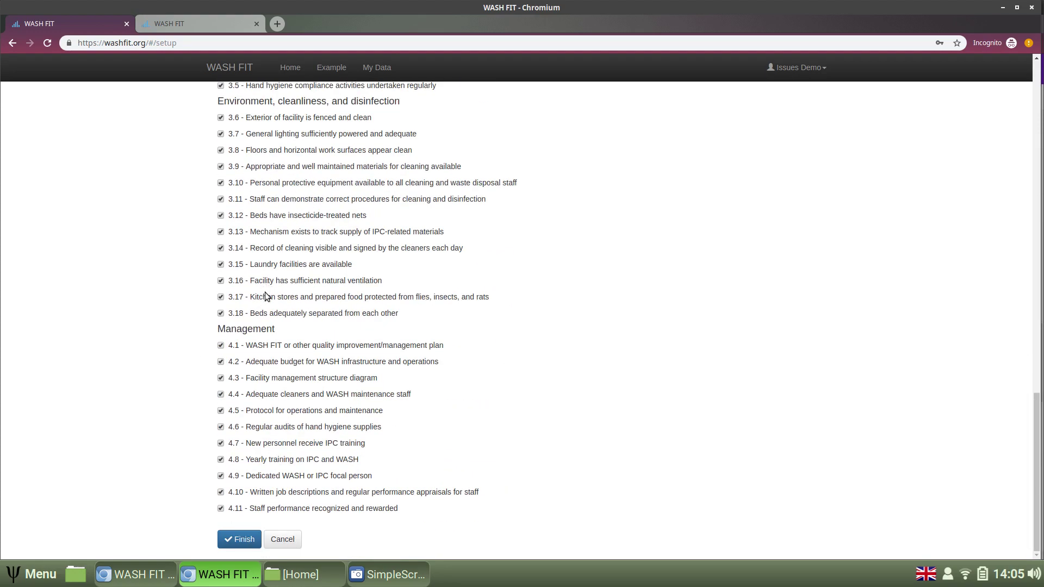
{"action": "scroll", "coordinate": [258, 282], "scroll_direction": "up", "scroll_amount": 15}
{"action": "scroll", "coordinate": [257, 270], "scroll_direction": "up", "scroll_amount": 6}
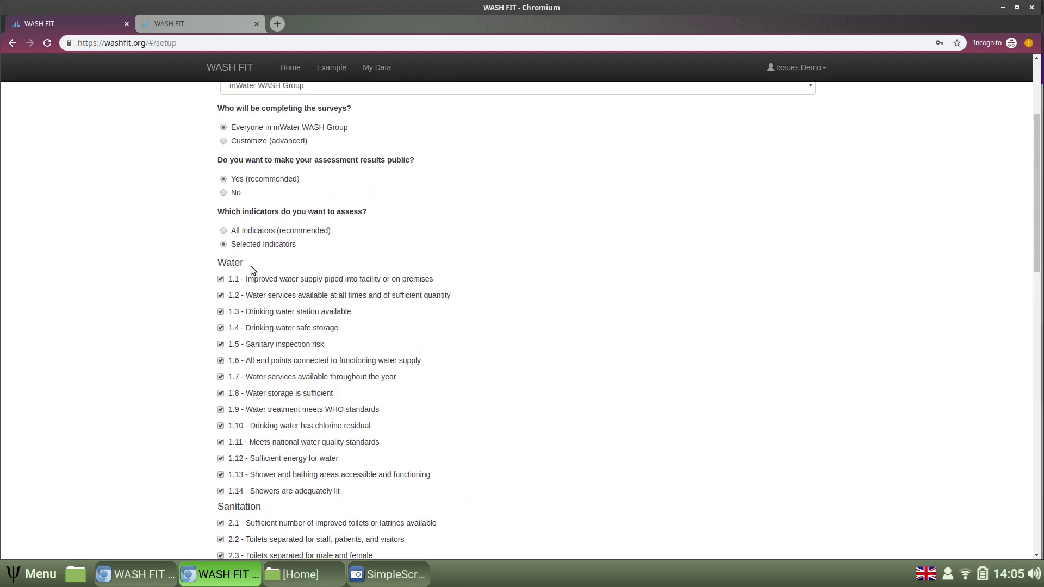
{"action": "left_click", "coordinate": [254, 374]}
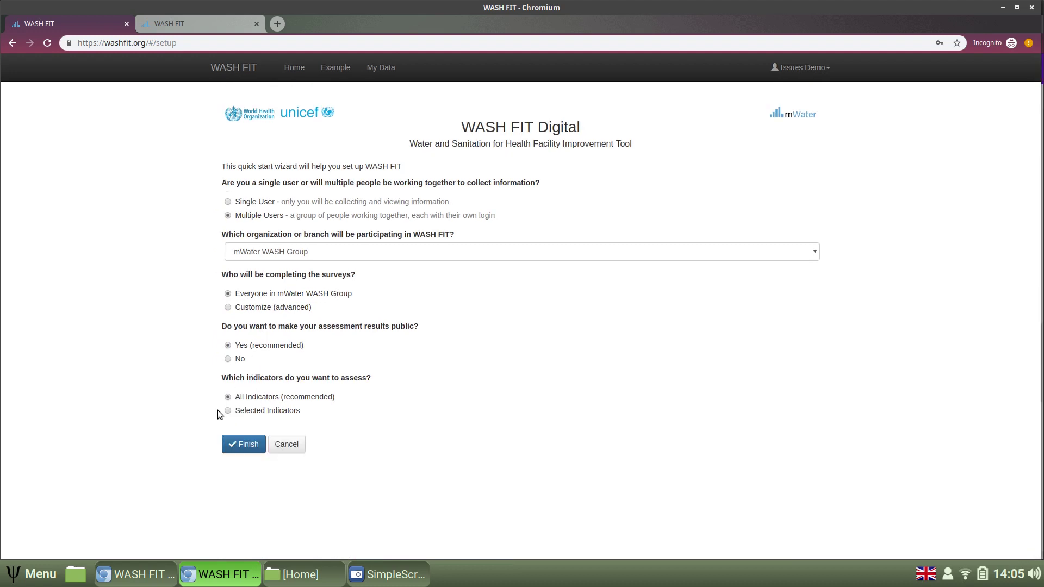
{"action": "left_click", "coordinate": [243, 451]}
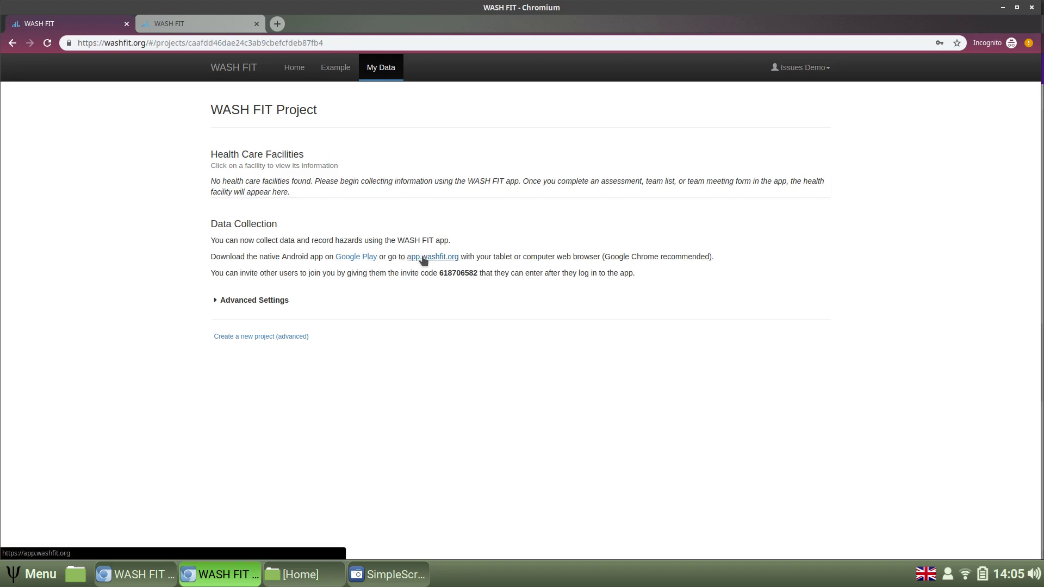
Step: Switch to the WASH FIT app tab in phone-size emulation and sign in with the demo account
{"action": "left_click", "coordinate": [192, 22]}
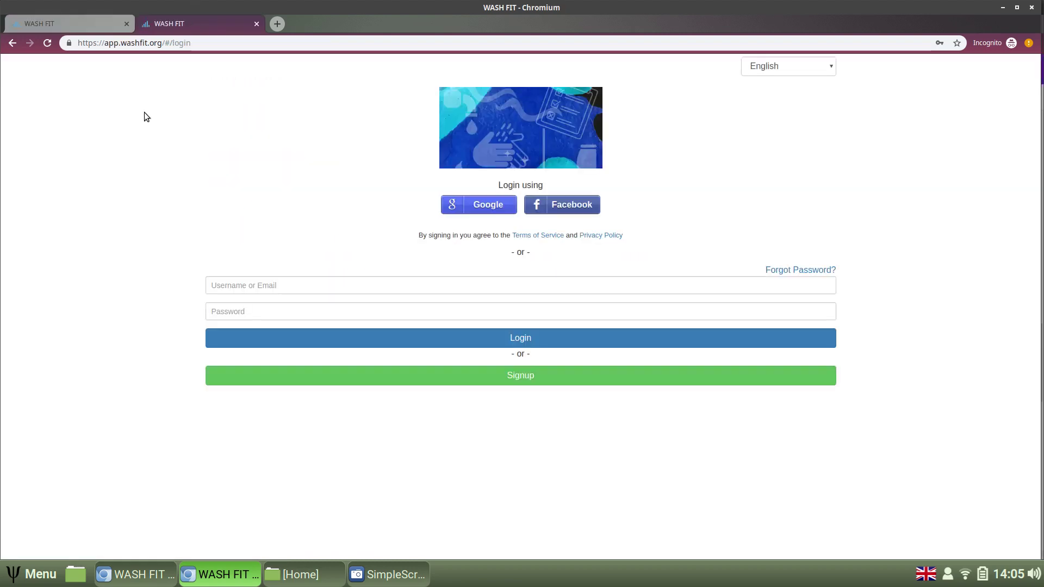
{"action": "key", "text": "ctrl+shift+i"}
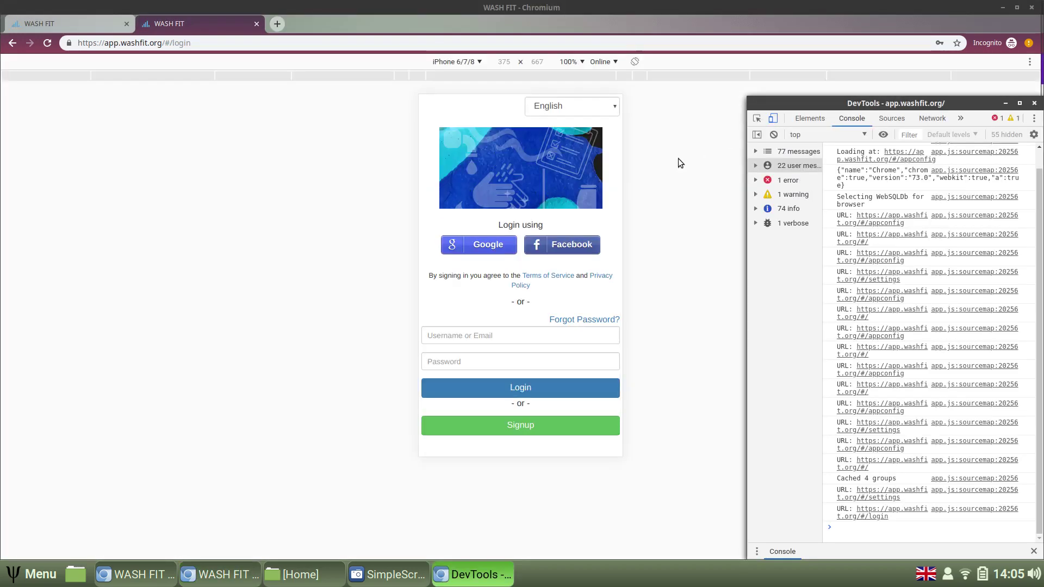
{"action": "left_click", "coordinate": [677, 158]}
{"action": "left_click", "coordinate": [477, 336]}
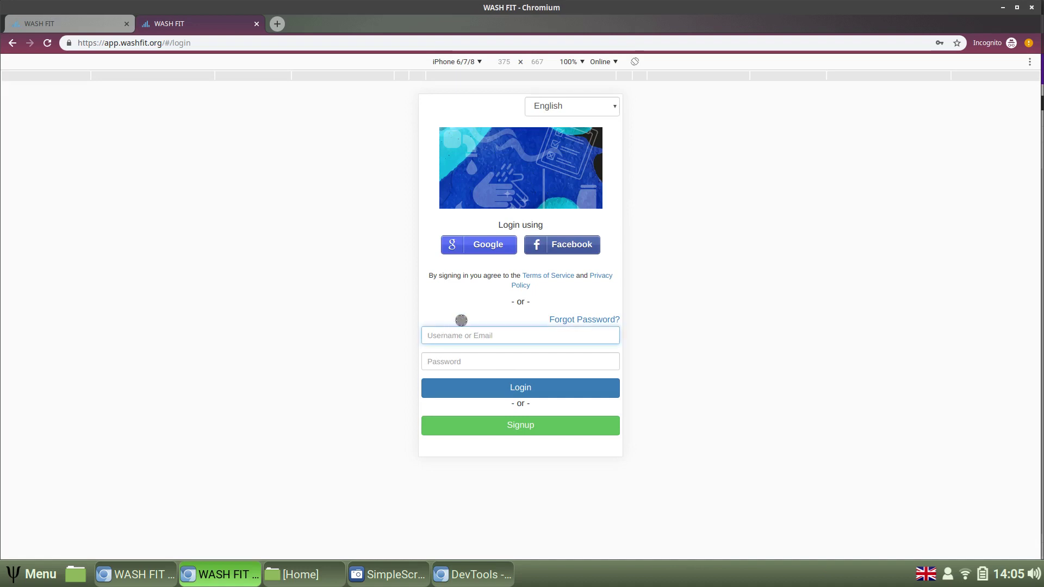
{"action": "type", "text": "Issues Demo"}
{"action": "key", "text": "Tab"}
{"action": "type", "text": "••••••••"}
{"action": "key", "text": "Return"}
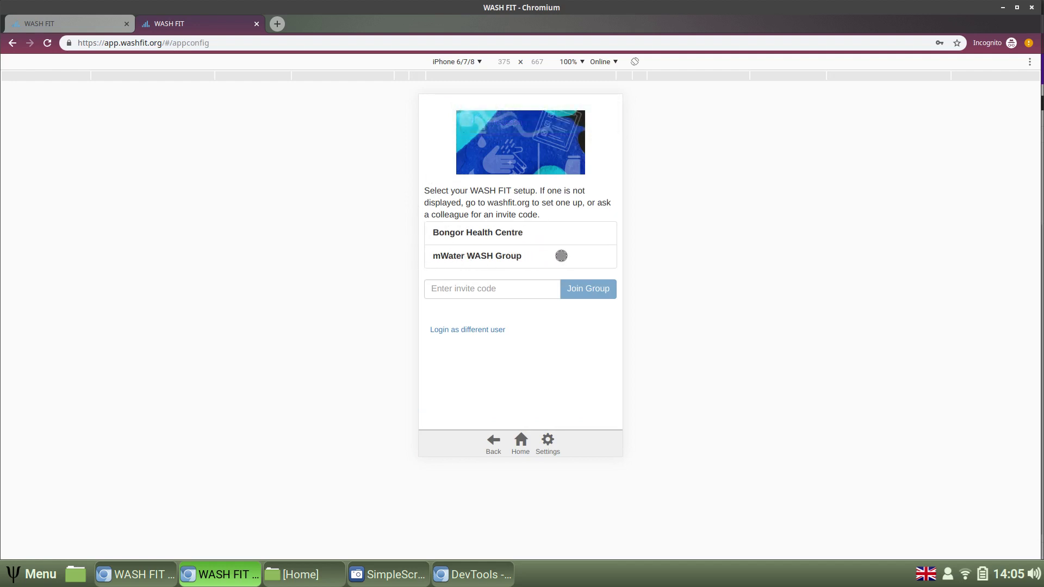
Step: Pick the mWater WASH Group setup and look over its home page with no facilities
{"action": "left_click", "coordinate": [561, 256]}
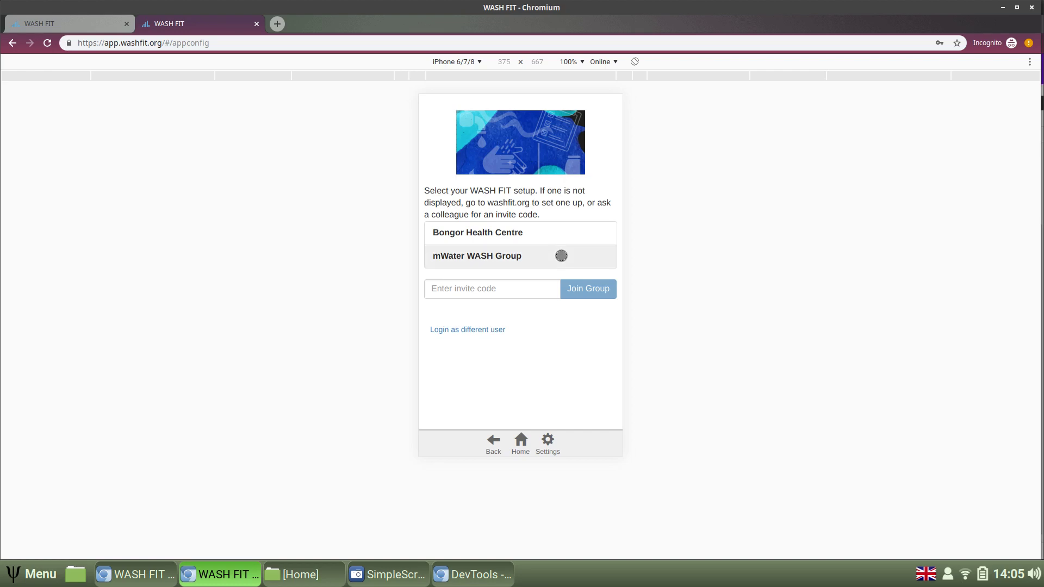
{"action": "scroll", "coordinate": [473, 264], "scroll_direction": "down", "scroll_amount": 3}
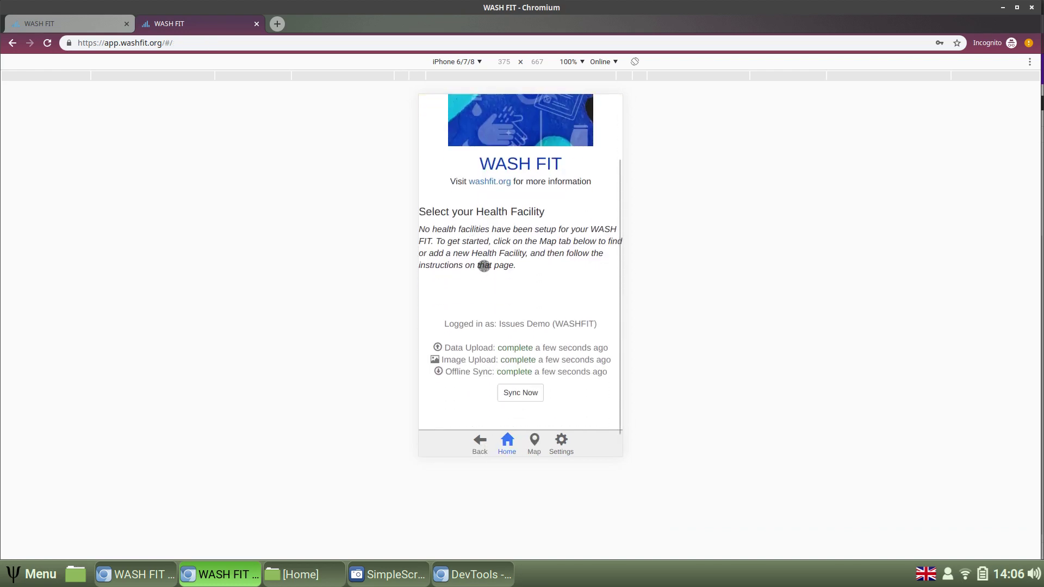
{"action": "scroll", "coordinate": [478, 196], "scroll_direction": "up", "scroll_amount": 3}
{"action": "scroll", "coordinate": [561, 227], "scroll_direction": "down", "scroll_amount": 2}
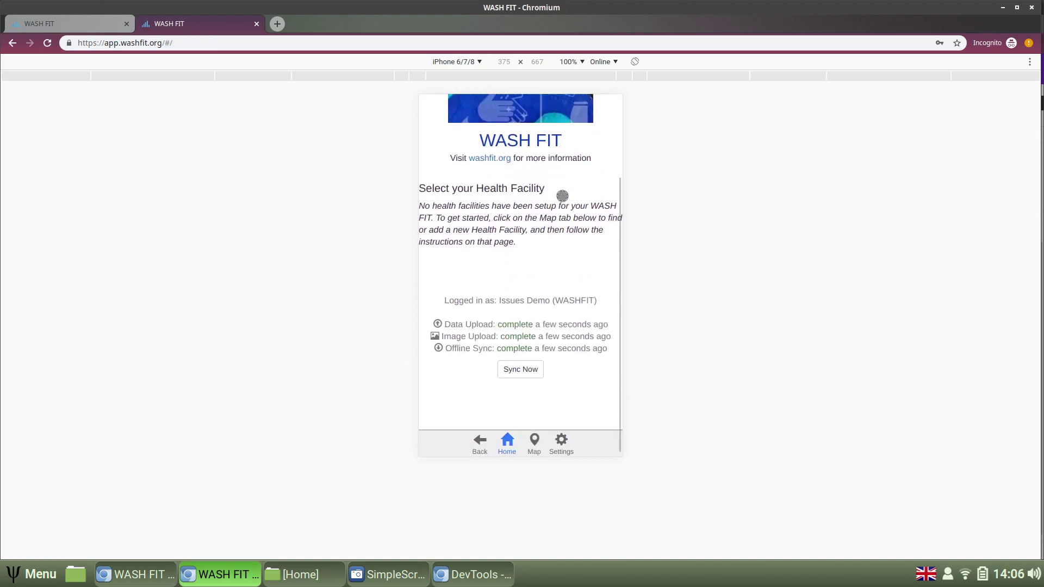
{"action": "scroll", "coordinate": [555, 222], "scroll_direction": "up", "scroll_amount": 1}
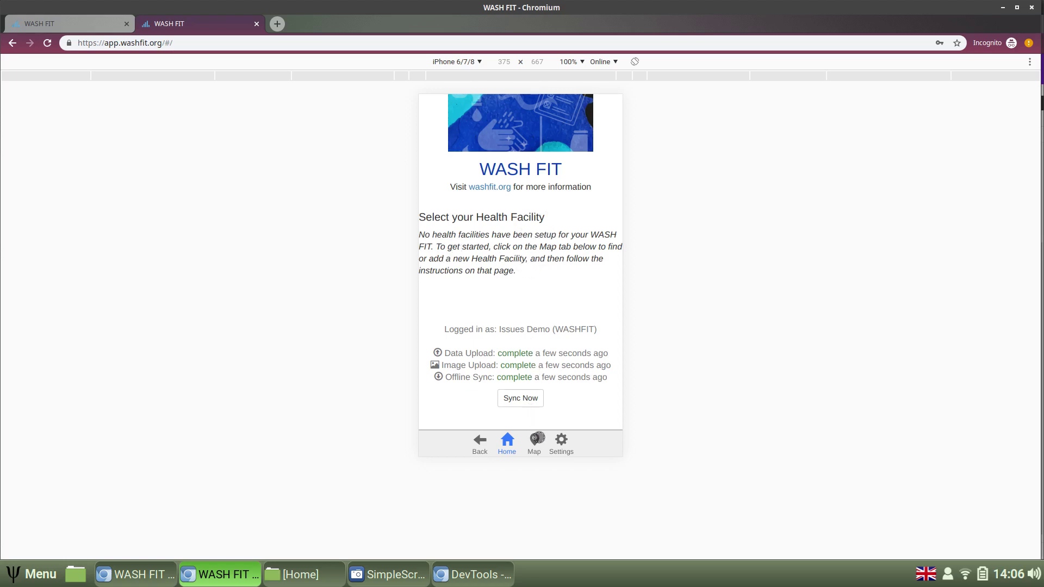
Step: Open the facility map, allow location access, and zoom out to the Scandinavia and Baltic region
{"action": "left_click", "coordinate": [537, 438]}
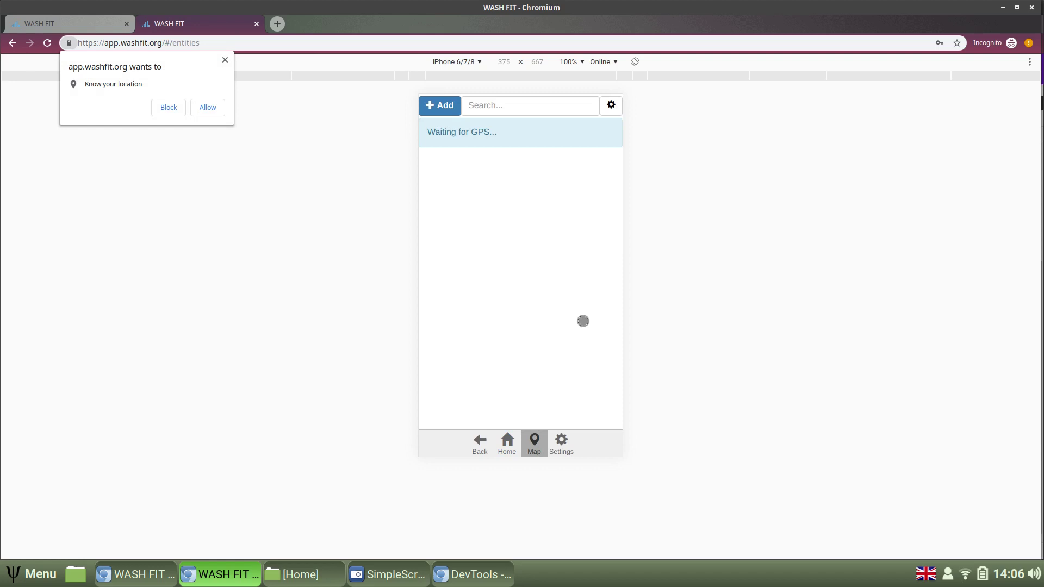
{"action": "left_click", "coordinate": [196, 113]}
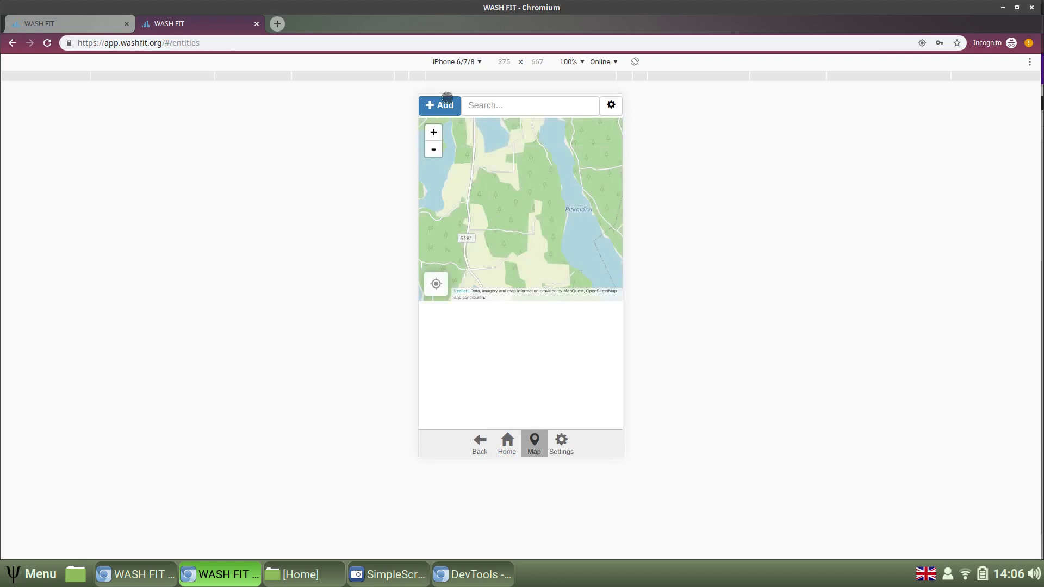
{"action": "left_click", "coordinate": [432, 149]}
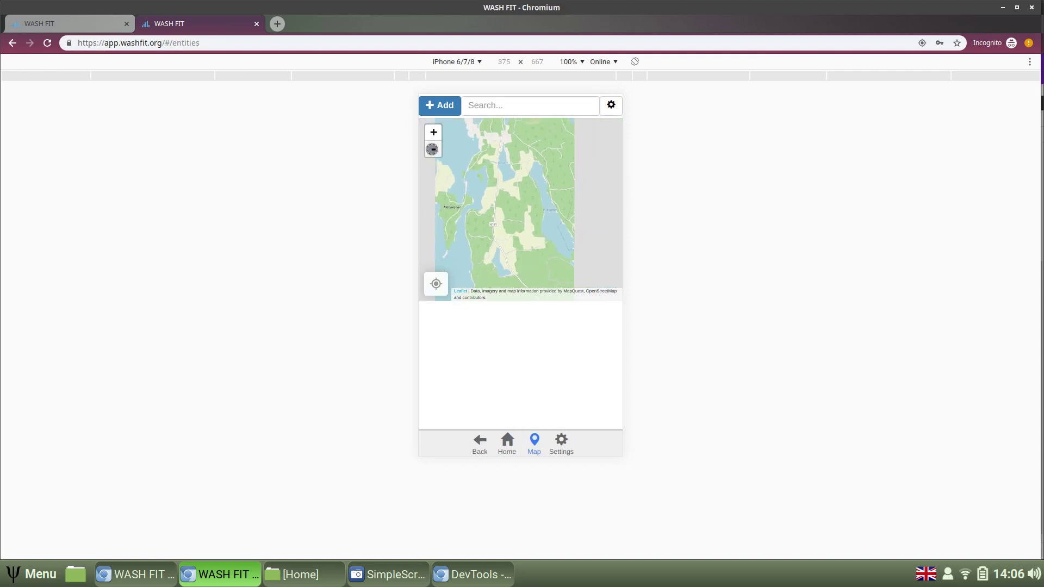
{"action": "left_click", "coordinate": [432, 149]}
{"action": "left_click", "coordinate": [432, 149]}
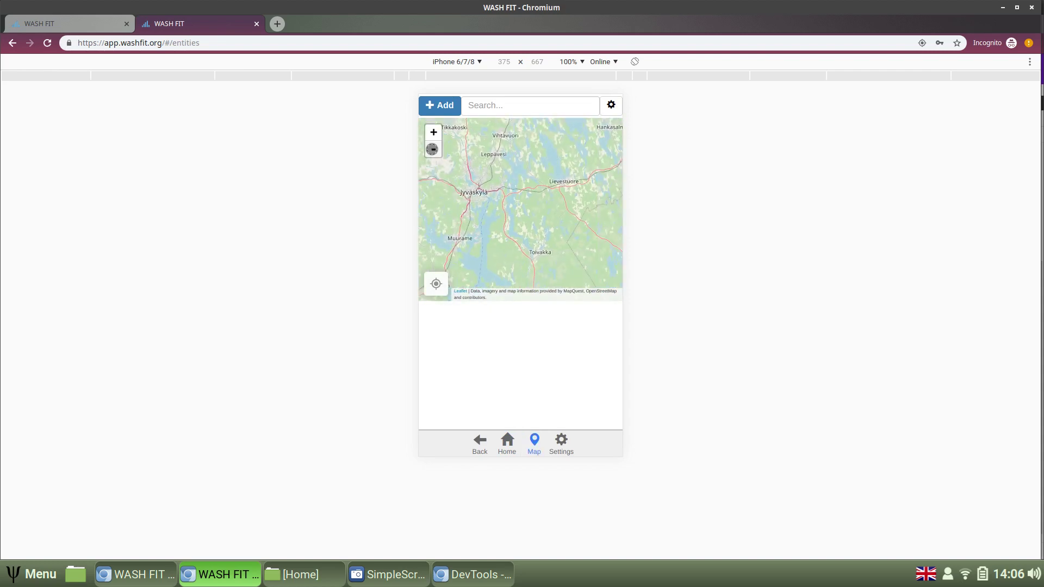
{"action": "left_click", "coordinate": [432, 149]}
{"action": "left_click", "coordinate": [432, 149]}
{"action": "left_click", "coordinate": [432, 149]}
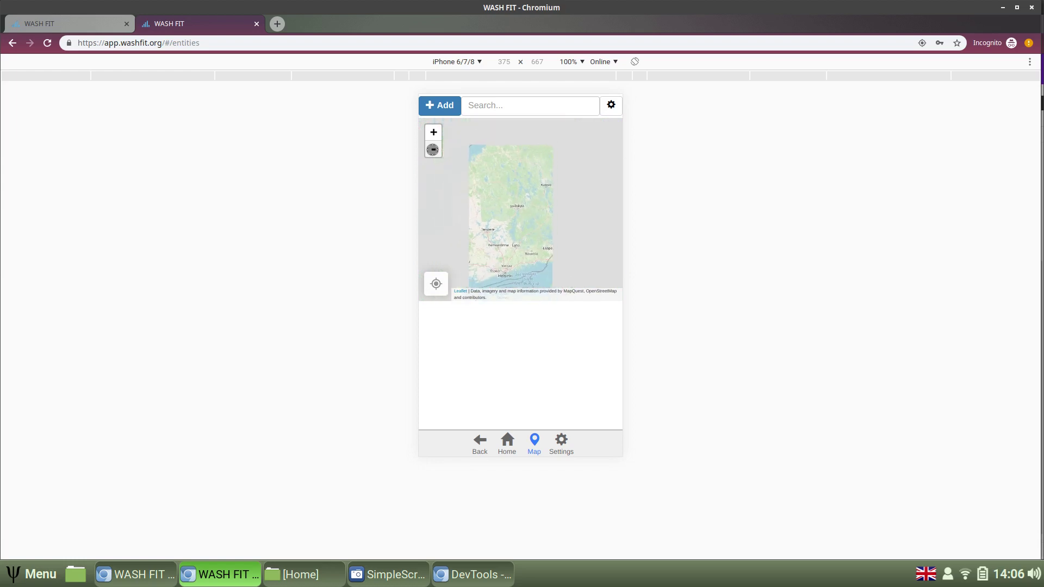
{"action": "left_click", "coordinate": [432, 149]}
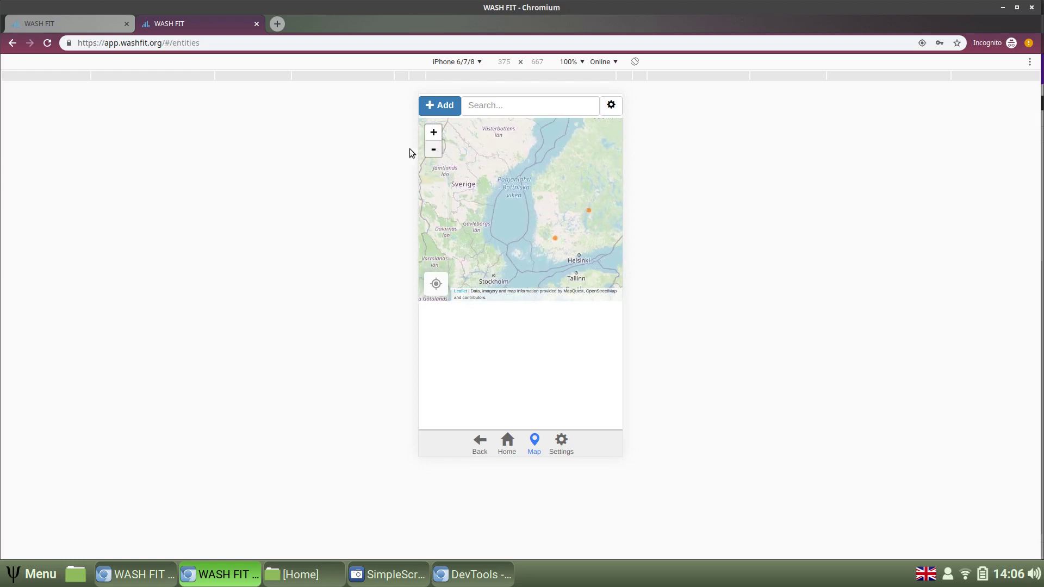
{"action": "left_click", "coordinate": [433, 149]}
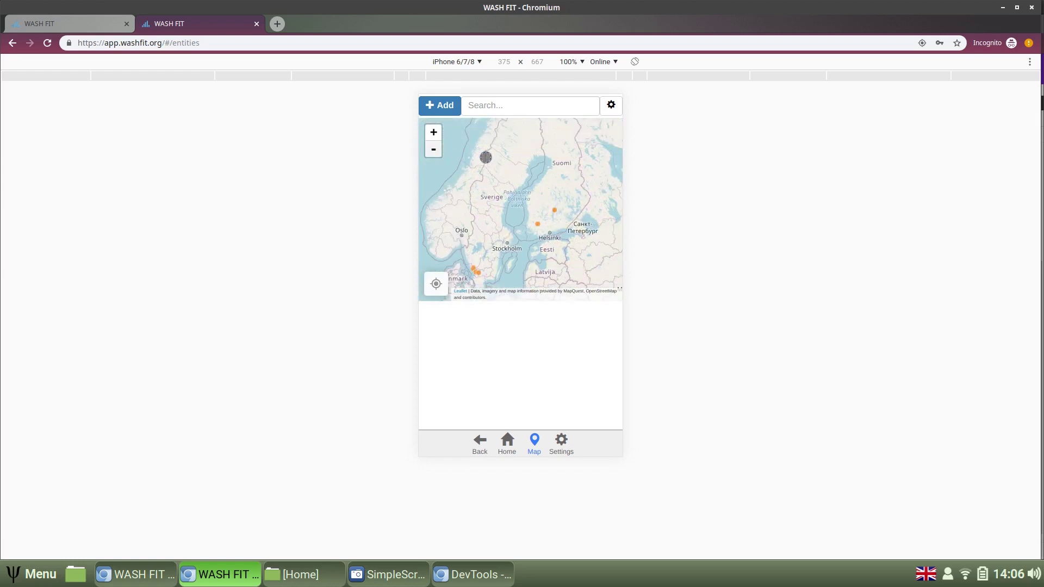
Step: Pan to check the Hallo3 marker, then list nearby facilities including Satasairaala and Hallo3
{"action": "left_click_drag", "start_coordinate": [485, 157], "coordinate": [492, 206]}
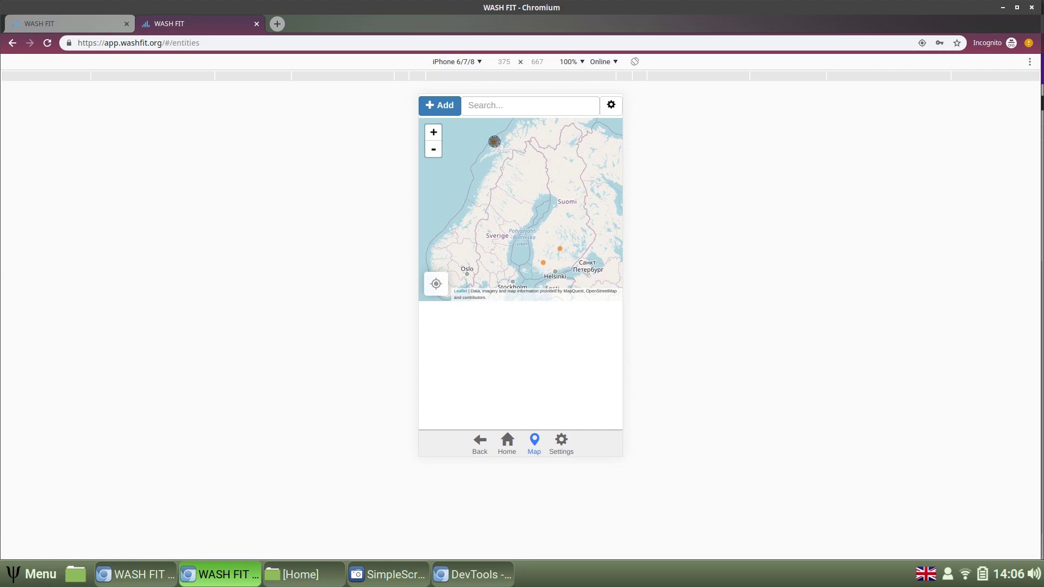
{"action": "left_click", "coordinate": [492, 142]}
{"action": "left_click_drag", "start_coordinate": [513, 218], "coordinate": [484, 171]}
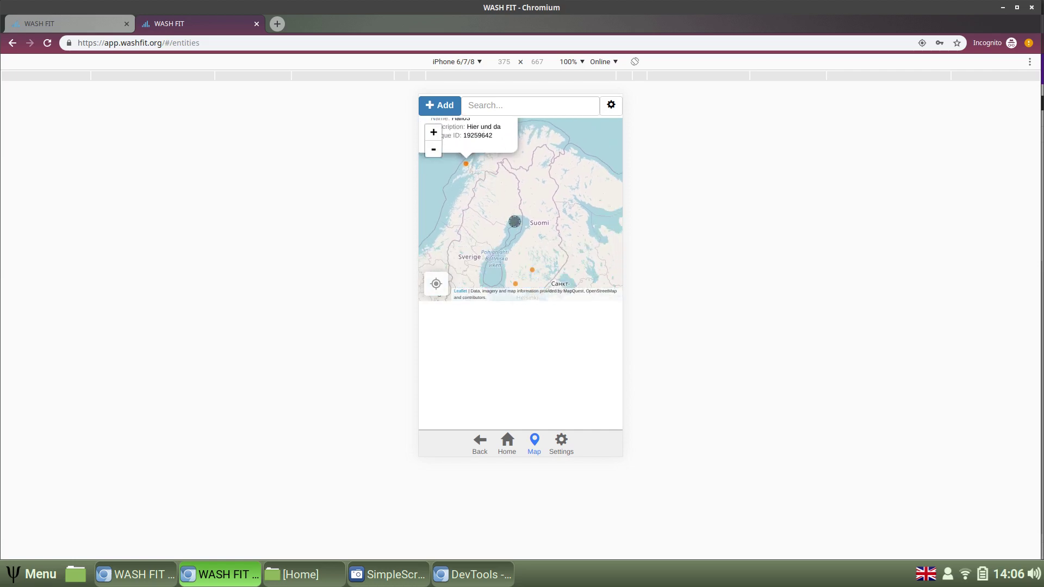
{"action": "left_click", "coordinate": [511, 280]}
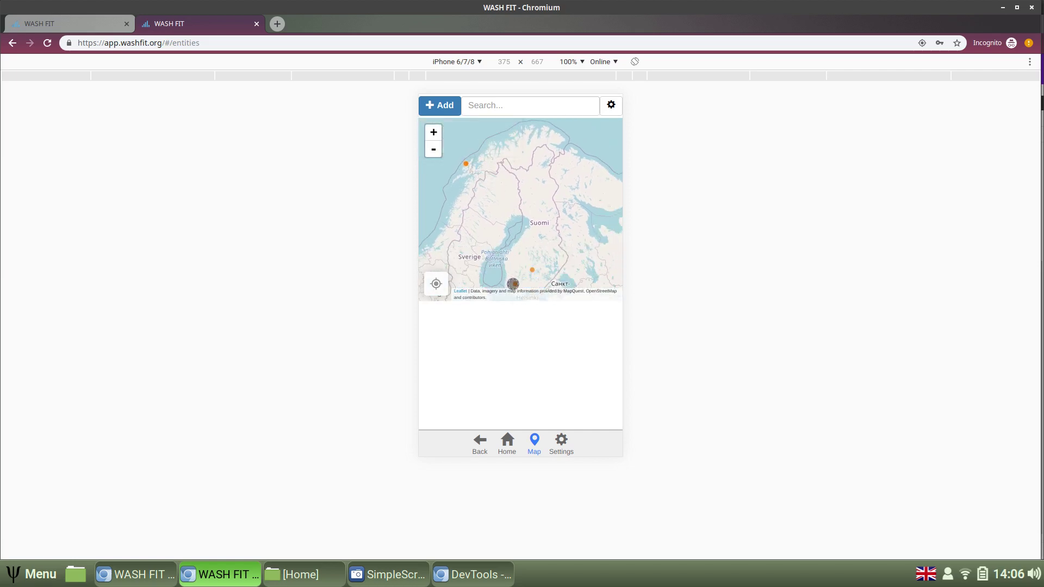
{"action": "left_click", "coordinate": [515, 283]}
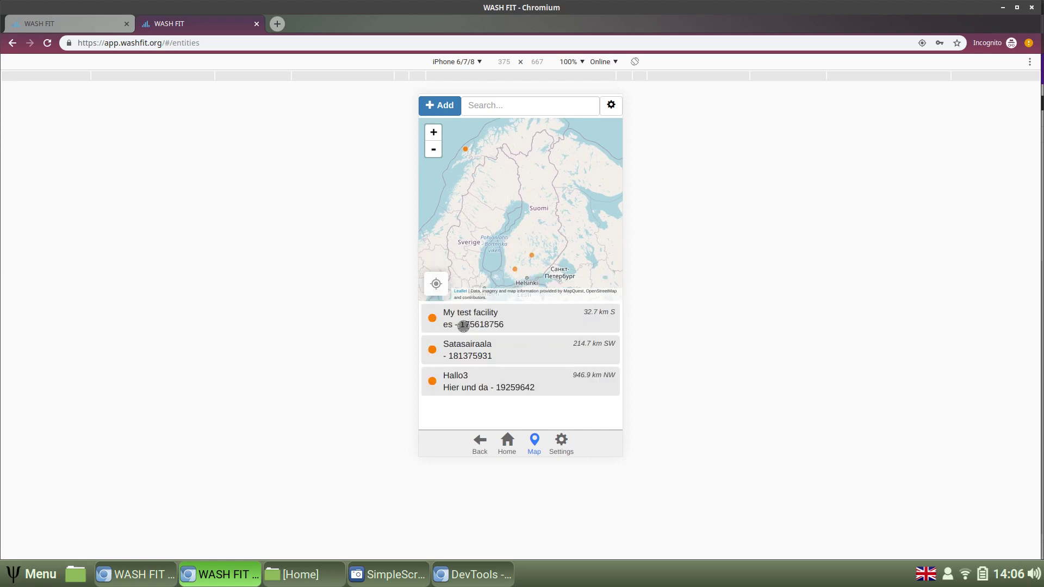
Step: Open Satasairaala and scroll through its team list, meeting, assessment and hazard form sections
{"action": "left_click", "coordinate": [465, 348]}
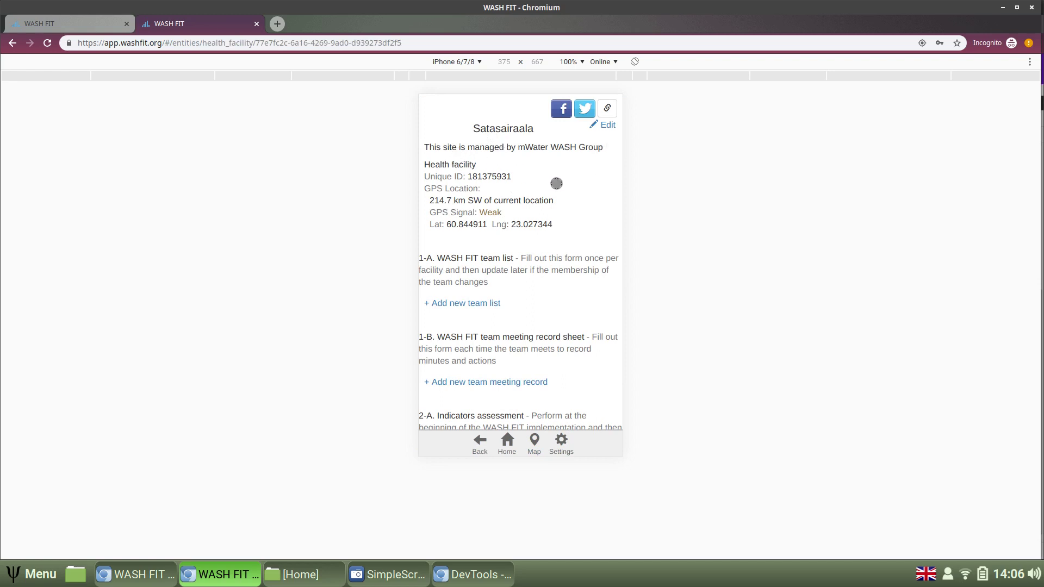
{"action": "scroll", "coordinate": [558, 233], "scroll_direction": "down", "scroll_amount": 2}
{"action": "scroll", "coordinate": [555, 234], "scroll_direction": "down", "scroll_amount": 2}
{"action": "scroll", "coordinate": [557, 227], "scroll_direction": "up", "scroll_amount": 4}
{"action": "scroll", "coordinate": [491, 183], "scroll_direction": "down", "scroll_amount": 2}
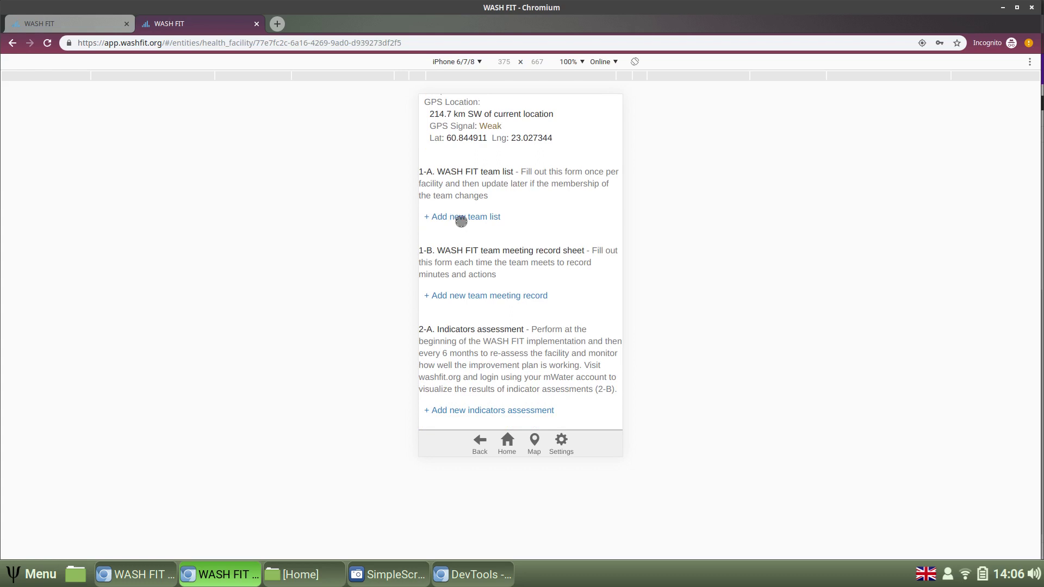
{"action": "scroll", "coordinate": [473, 259], "scroll_direction": "down", "scroll_amount": 3}
{"action": "scroll", "coordinate": [478, 256], "scroll_direction": "up", "scroll_amount": 1}
{"action": "scroll", "coordinate": [478, 256], "scroll_direction": "down", "scroll_amount": 1}
{"action": "scroll", "coordinate": [482, 195], "scroll_direction": "up", "scroll_amount": 2}
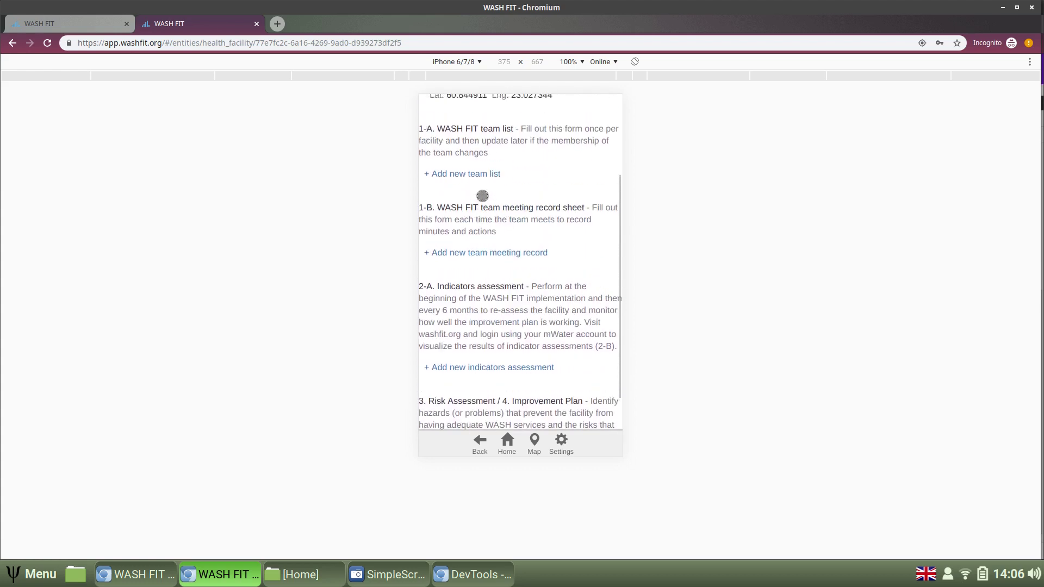
{"action": "scroll", "coordinate": [482, 196], "scroll_direction": "up", "scroll_amount": 1}
{"action": "scroll", "coordinate": [490, 204], "scroll_direction": "down", "scroll_amount": 1}
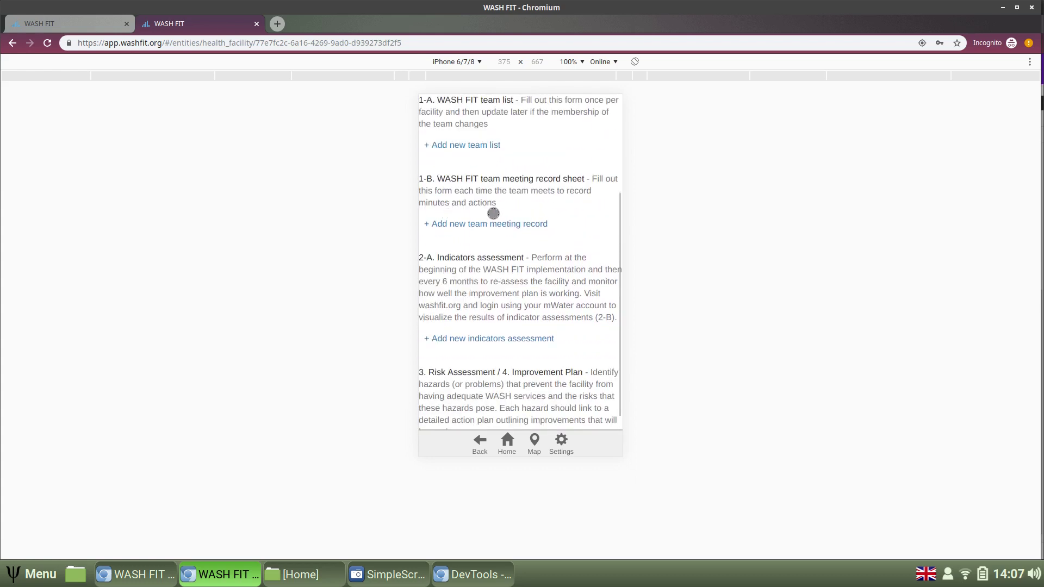
{"action": "scroll", "coordinate": [493, 213], "scroll_direction": "down", "scroll_amount": 1}
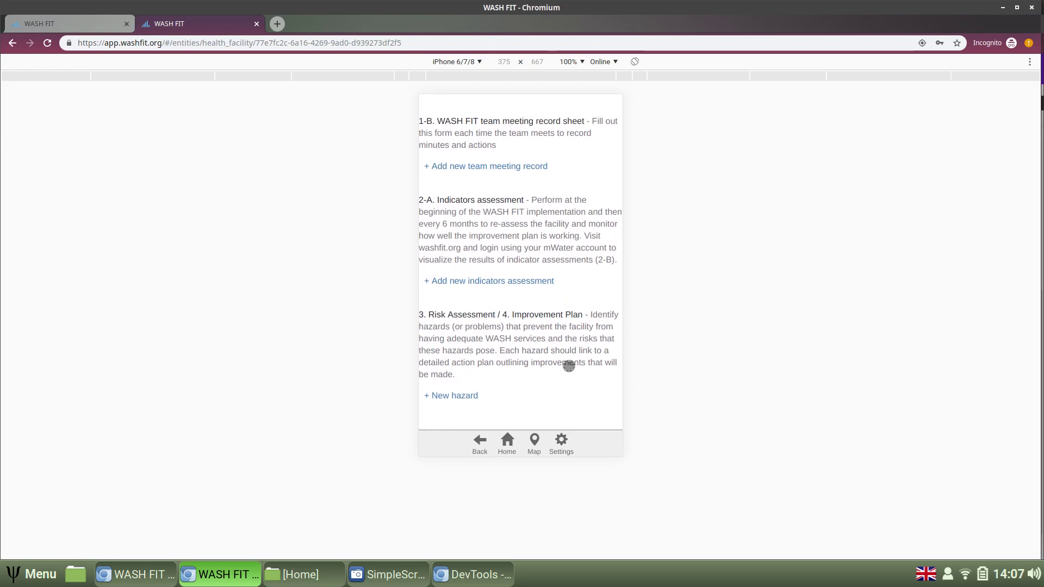
{"action": "scroll", "coordinate": [560, 365], "scroll_direction": "up", "scroll_amount": 3}
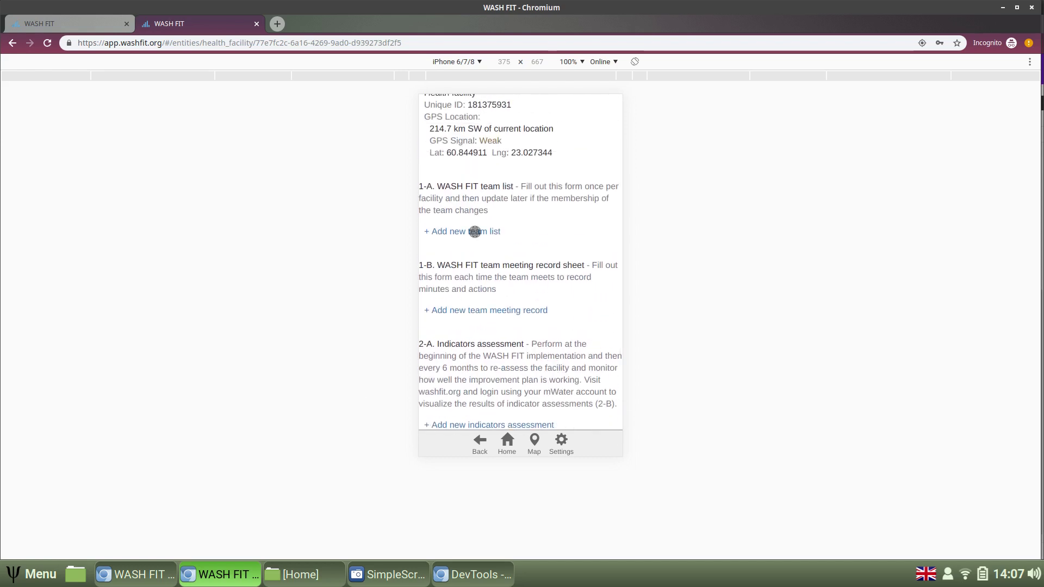
Step: Start a new WASH FIT team list form dated 2020-10-06
{"action": "left_click", "coordinate": [475, 231]}
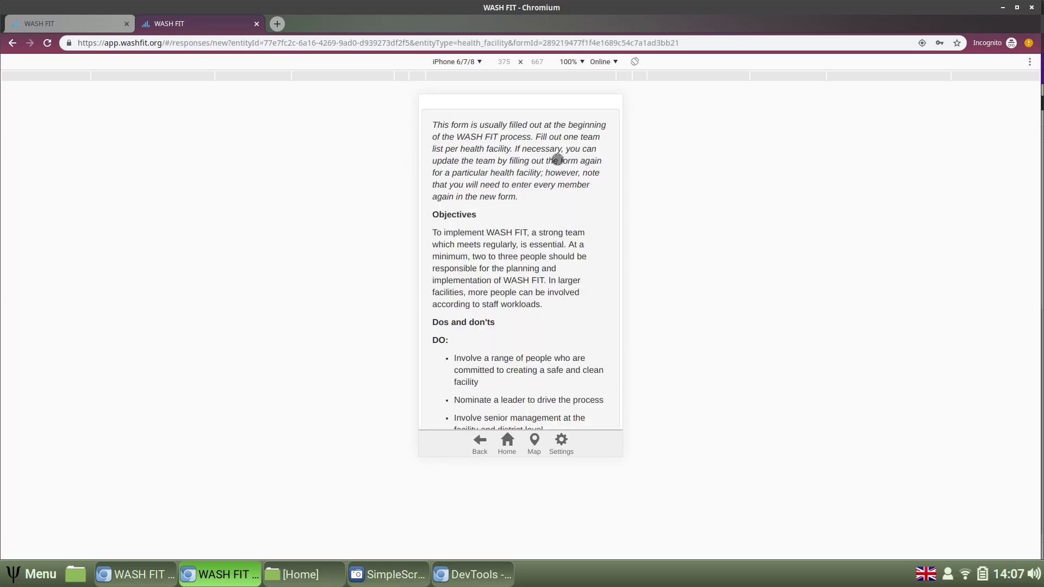
{"action": "scroll", "coordinate": [557, 160], "scroll_direction": "down", "scroll_amount": 2}
{"action": "scroll", "coordinate": [531, 149], "scroll_direction": "up", "scroll_amount": 2}
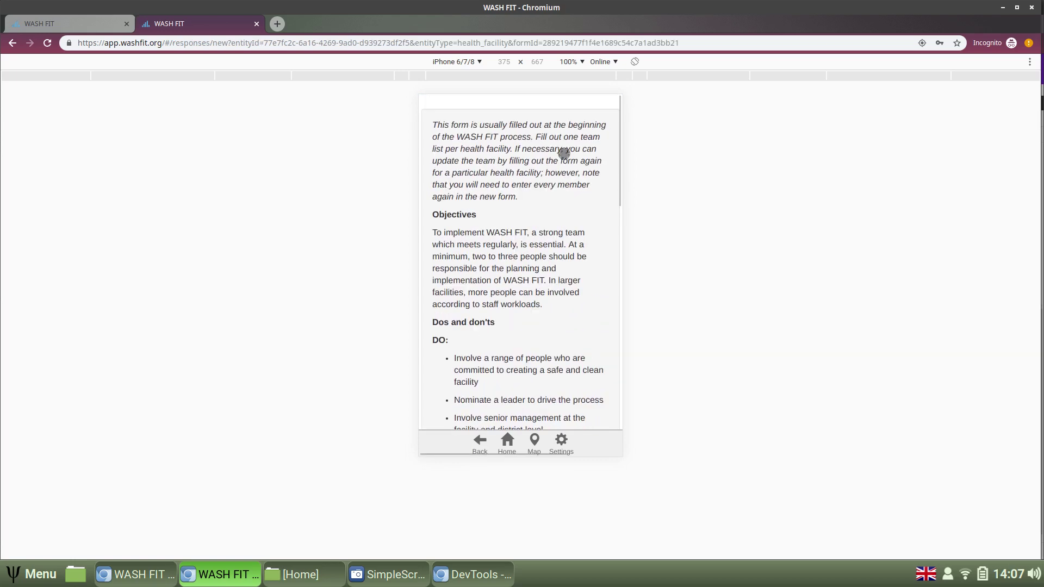
{"action": "scroll", "coordinate": [561, 151], "scroll_direction": "down", "scroll_amount": 4}
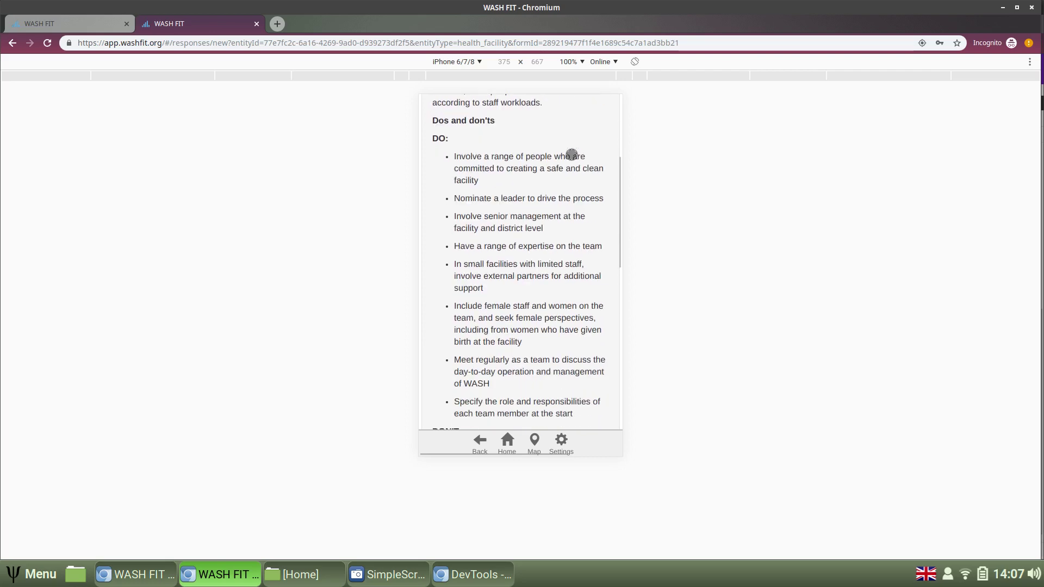
{"action": "scroll", "coordinate": [545, 224], "scroll_direction": "down", "scroll_amount": 2}
{"action": "scroll", "coordinate": [544, 224], "scroll_direction": "down", "scroll_amount": 4}
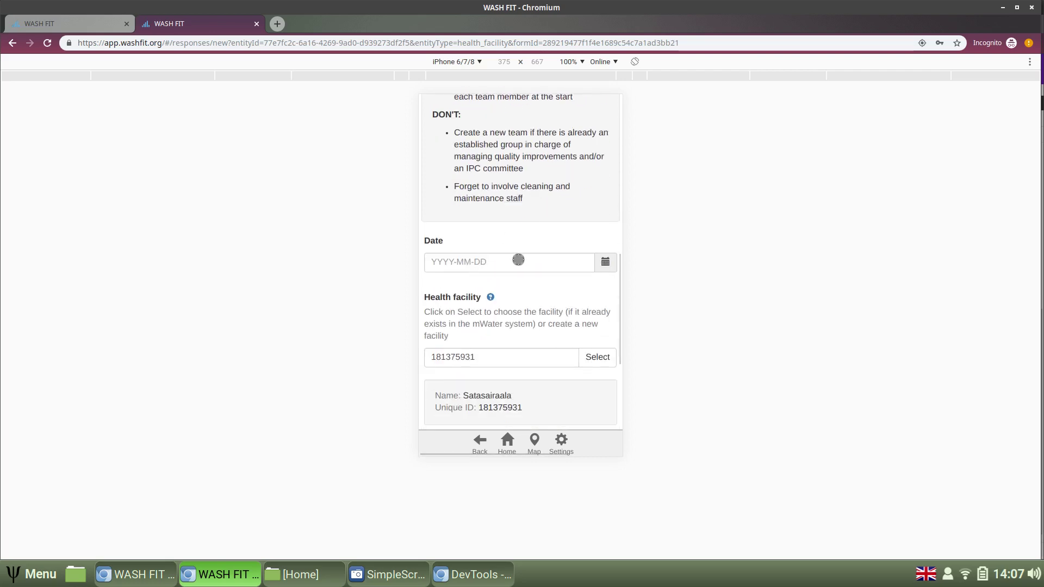
{"action": "left_click", "coordinate": [521, 261]}
{"action": "left_click", "coordinate": [514, 148]}
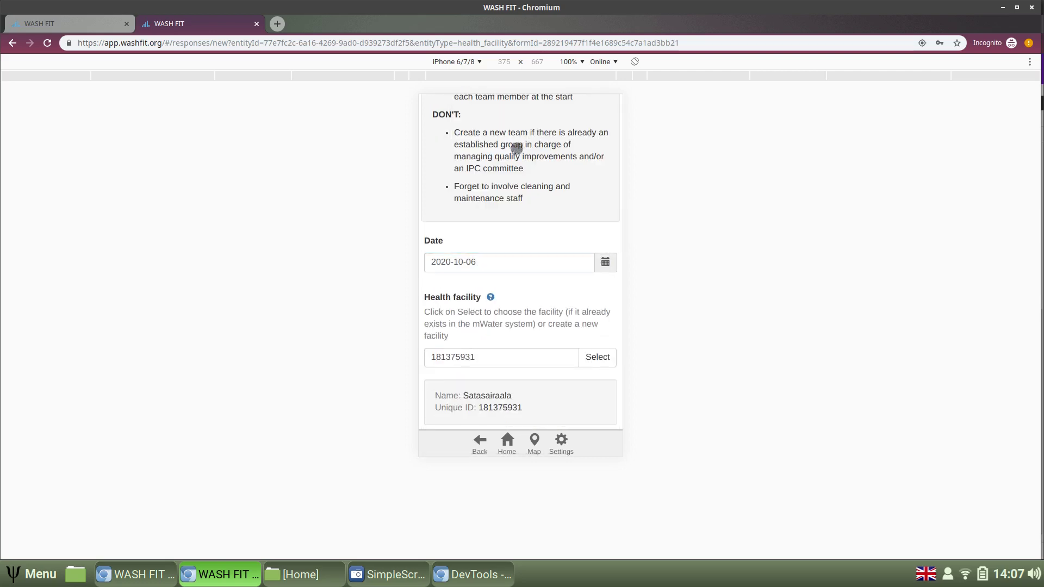
{"action": "scroll", "coordinate": [492, 270], "scroll_direction": "down", "scroll_amount": 5}
Step: Add a team member with their name and organization mWater, then submit the team list
{"action": "left_click", "coordinate": [442, 297]}
{"action": "left_click", "coordinate": [442, 271]}
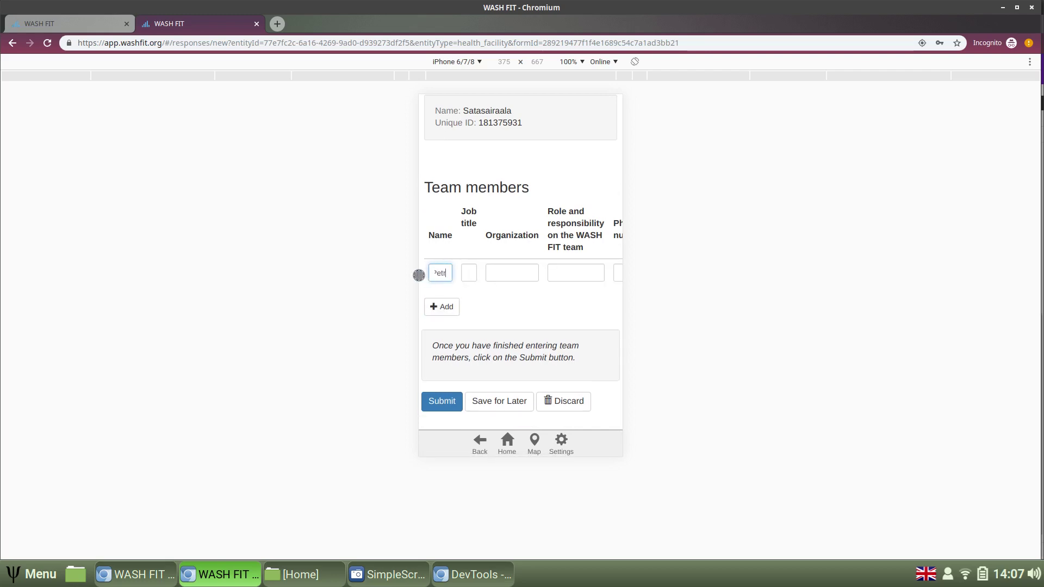
{"action": "type", "text": "Petr"}
{"action": "key", "text": "Tab"}
{"action": "key", "text": "Tab"}
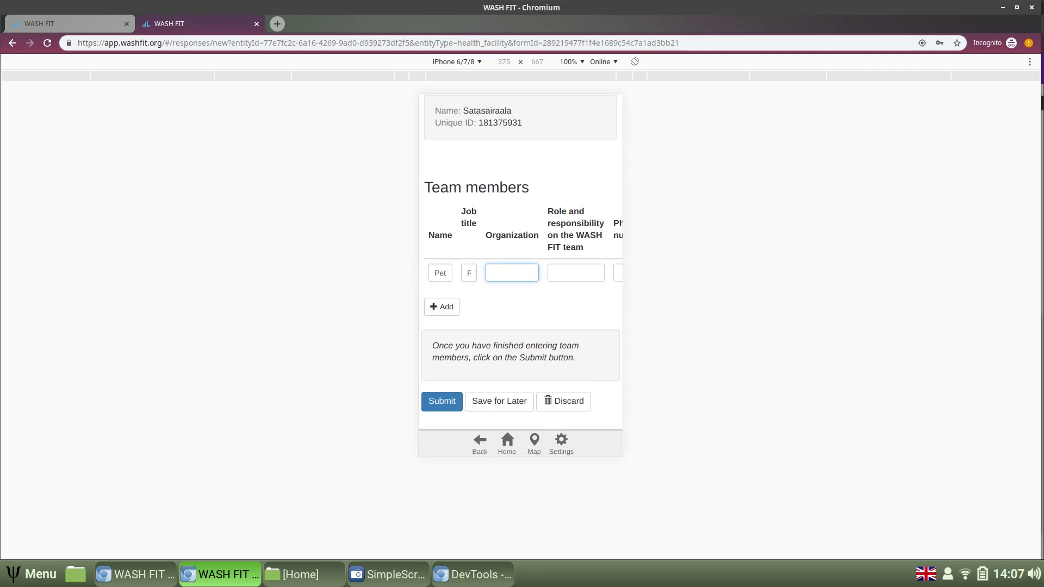
{"action": "type", "text": "mWater"}
{"action": "left_click", "coordinate": [428, 308]}
{"action": "scroll", "coordinate": [464, 308], "scroll_direction": "down", "scroll_amount": 1}
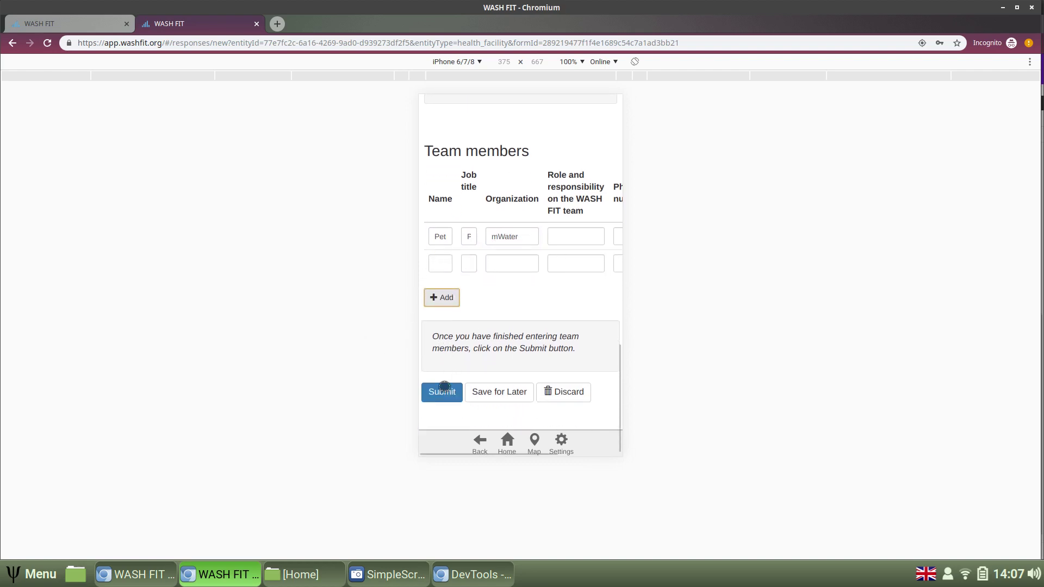
{"action": "left_click", "coordinate": [442, 402]}
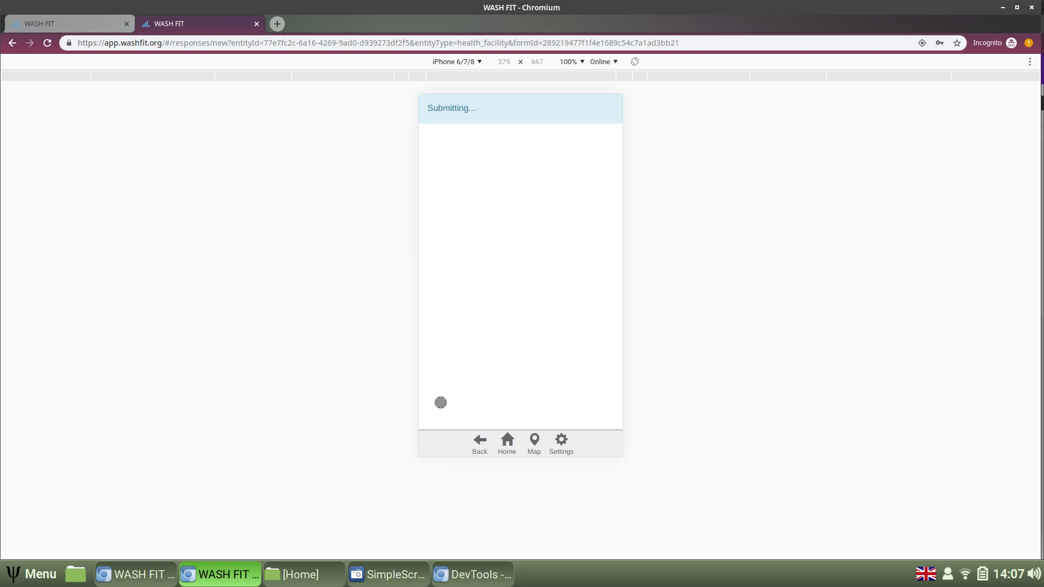
Step: Open a new hazard form and scroll through its fields
{"action": "scroll", "coordinate": [472, 256], "scroll_direction": "down", "scroll_amount": 3}
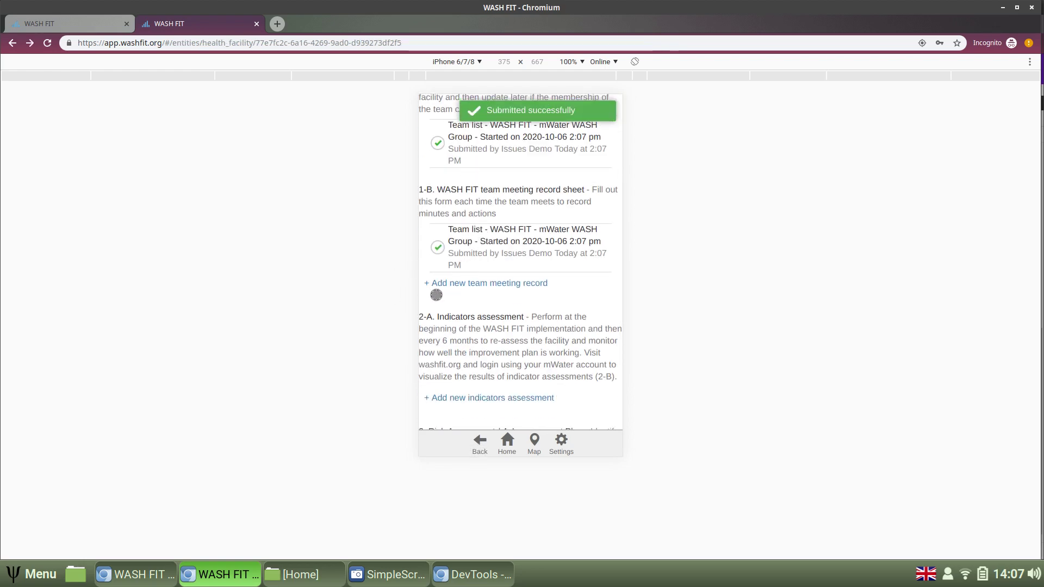
{"action": "scroll", "coordinate": [489, 286], "scroll_direction": "down", "scroll_amount": 3}
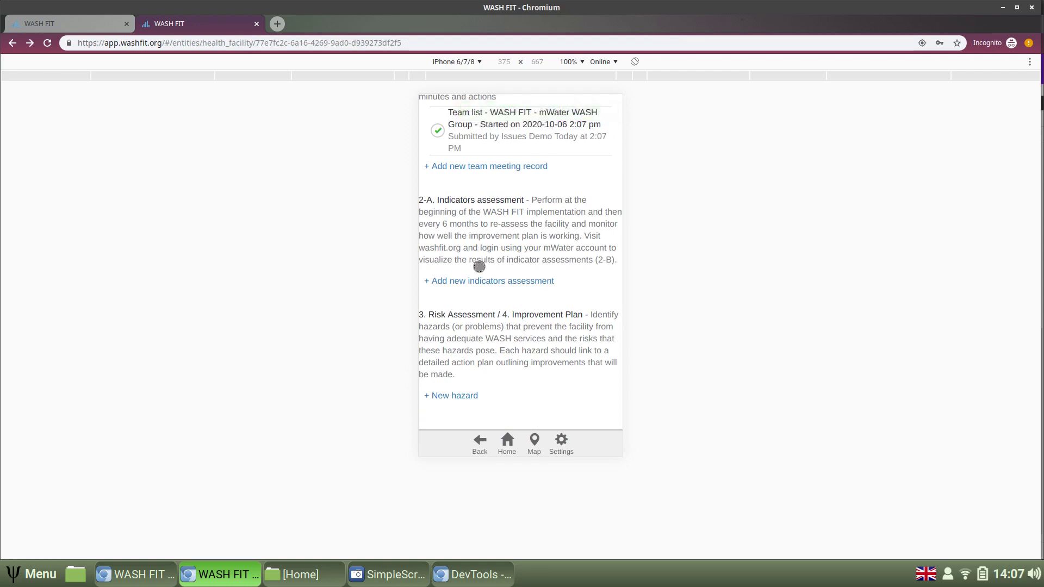
{"action": "left_click", "coordinate": [464, 394]}
{"action": "scroll", "coordinate": [477, 326], "scroll_direction": "down", "scroll_amount": 7}
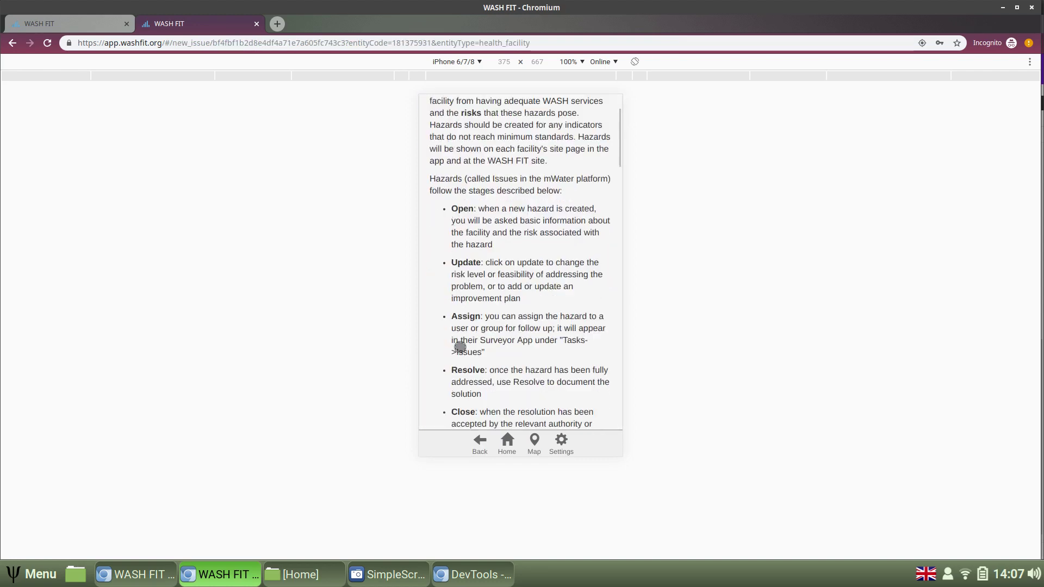
{"action": "scroll", "coordinate": [480, 325], "scroll_direction": "down", "scroll_amount": 15}
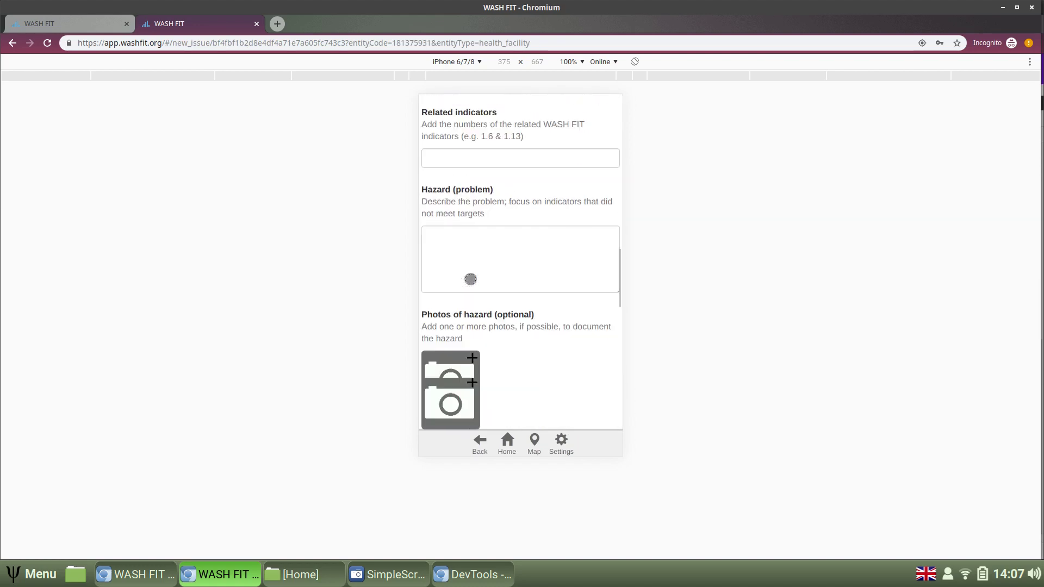
{"action": "scroll", "coordinate": [478, 326], "scroll_direction": "down", "scroll_amount": 3}
Step: Return to the home page and sync until data, image upload and offline sync are complete
{"action": "left_click", "coordinate": [507, 442]}
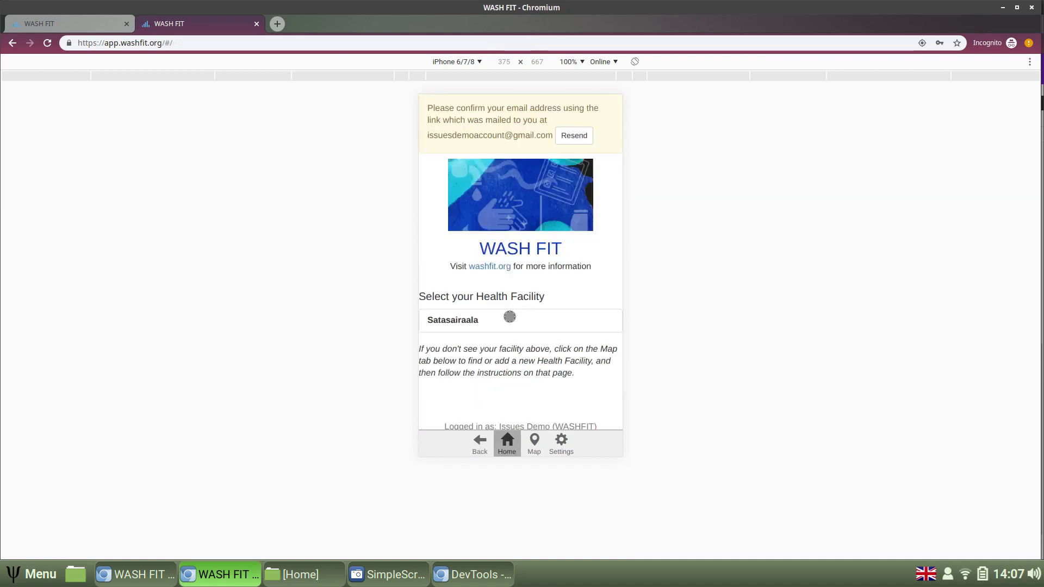
{"action": "left_click", "coordinate": [516, 370]}
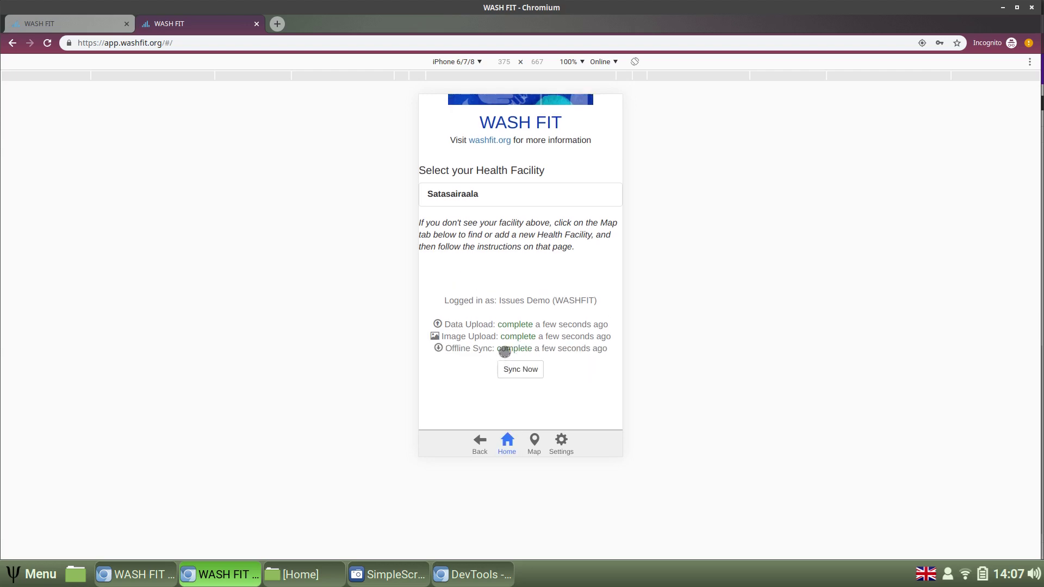
{"action": "scroll", "coordinate": [503, 340], "scroll_direction": "up", "scroll_amount": 1}
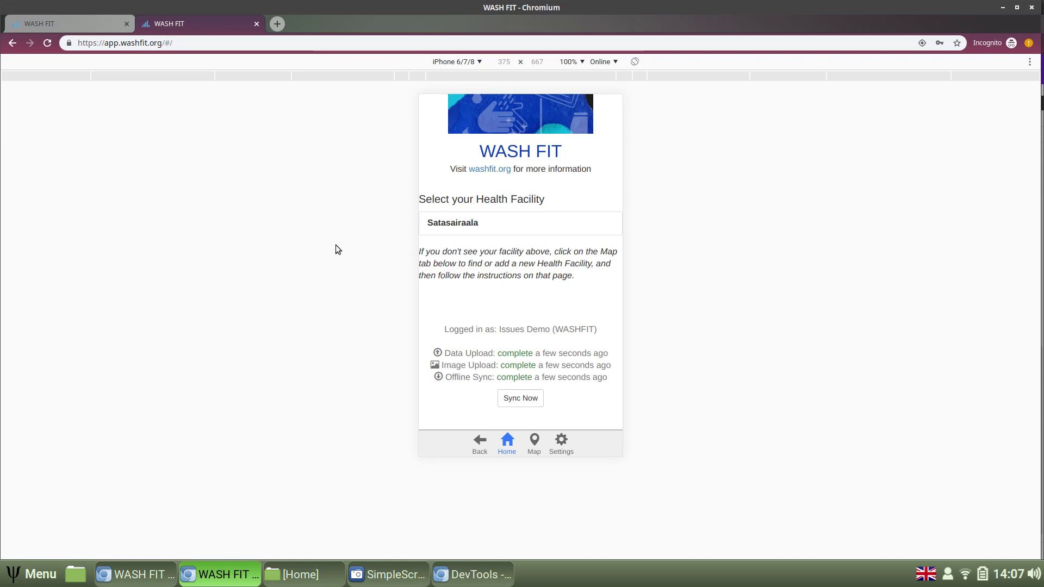
Step: Open washfit.org's example Bongor Health Centre and scroll its 2016-12-14 and 2017-02-08 indicator scores
{"action": "left_click", "coordinate": [65, 24]}
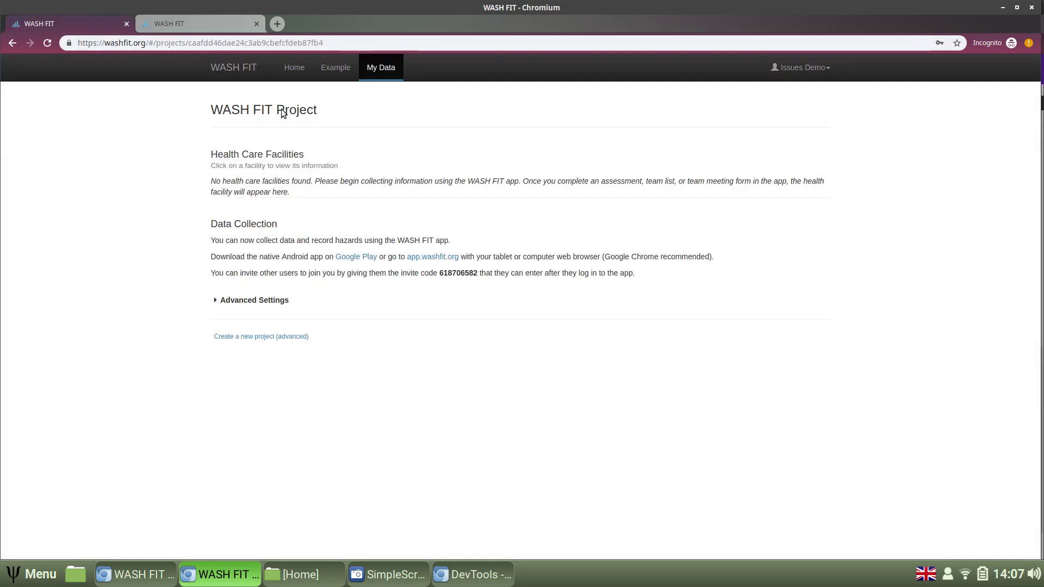
{"action": "left_click", "coordinate": [329, 68]}
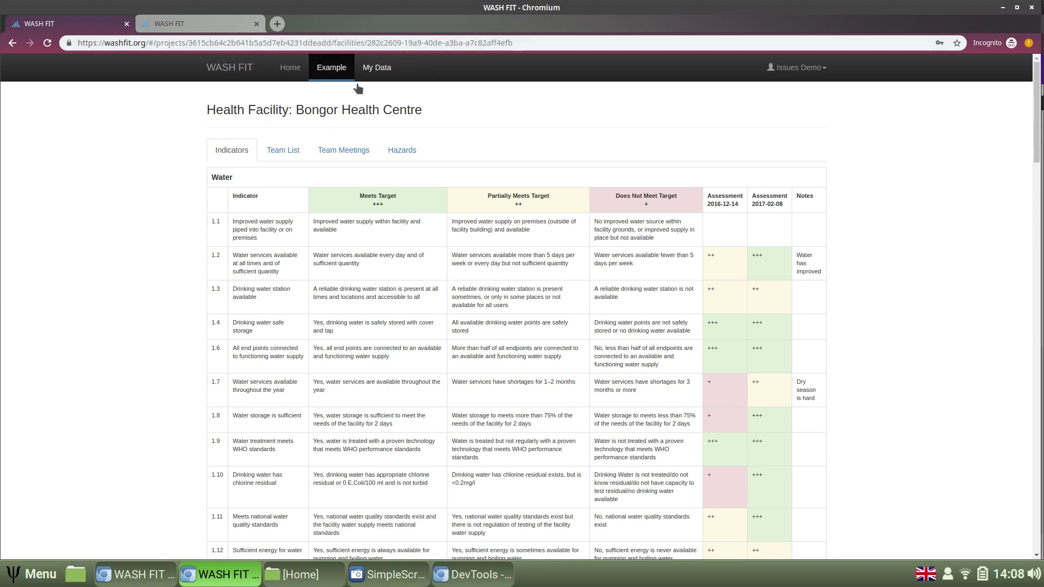
{"action": "scroll", "coordinate": [501, 162], "scroll_direction": "down", "scroll_amount": 1}
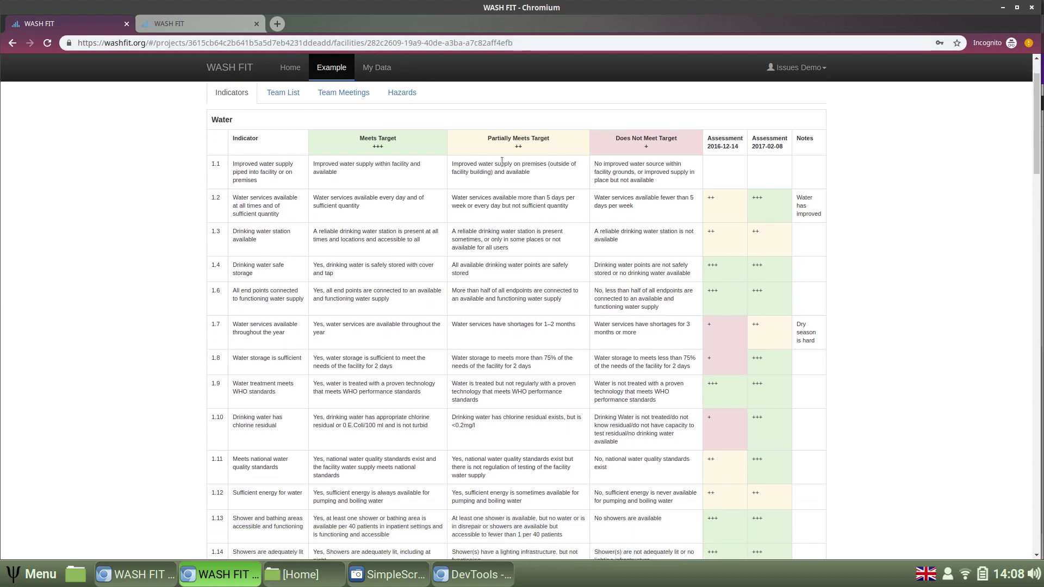
{"action": "scroll", "coordinate": [823, 216], "scroll_direction": "down", "scroll_amount": 3}
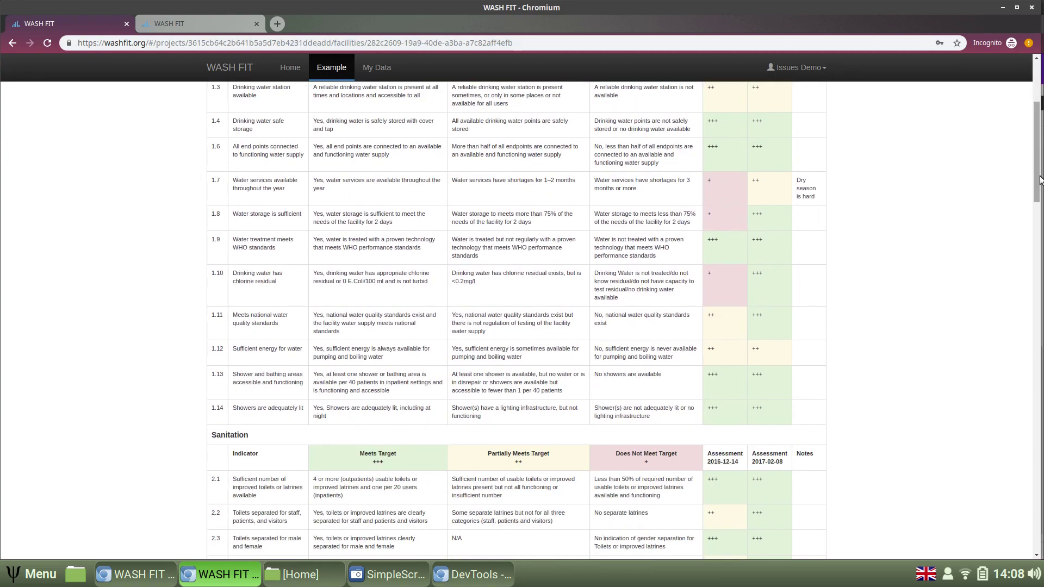
{"action": "mouse_move", "coordinate": [1035, 184]}
{"action": "left_mouse_down"}
{"action": "mouse_move", "coordinate": [1034, 542]}
{"action": "mouse_move", "coordinate": [1034, 391]}
{"action": "left_mouse_up"}
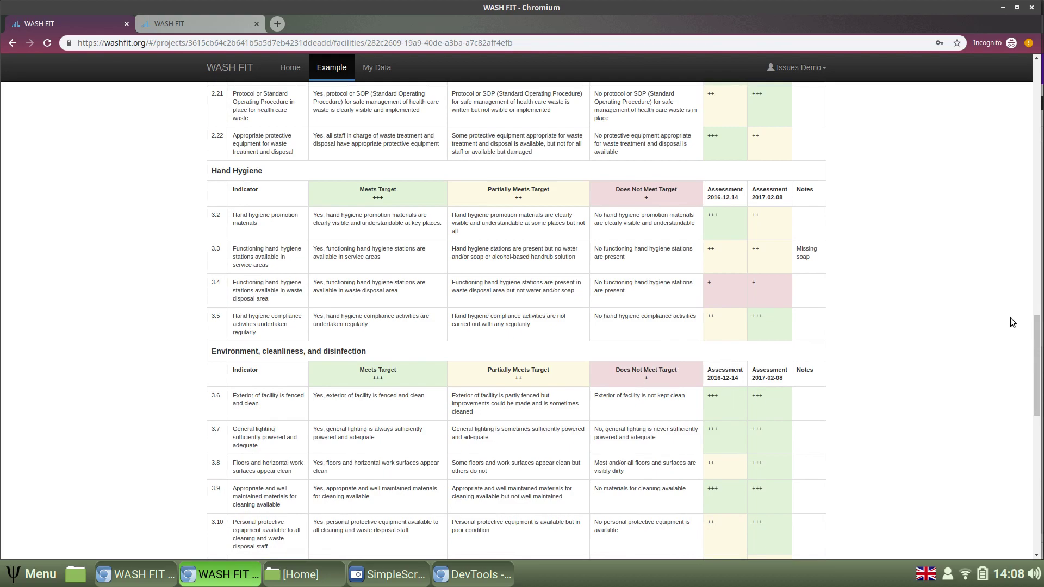
{"action": "left_click_drag", "start_coordinate": [1037, 349], "coordinate": [1037, 107]}
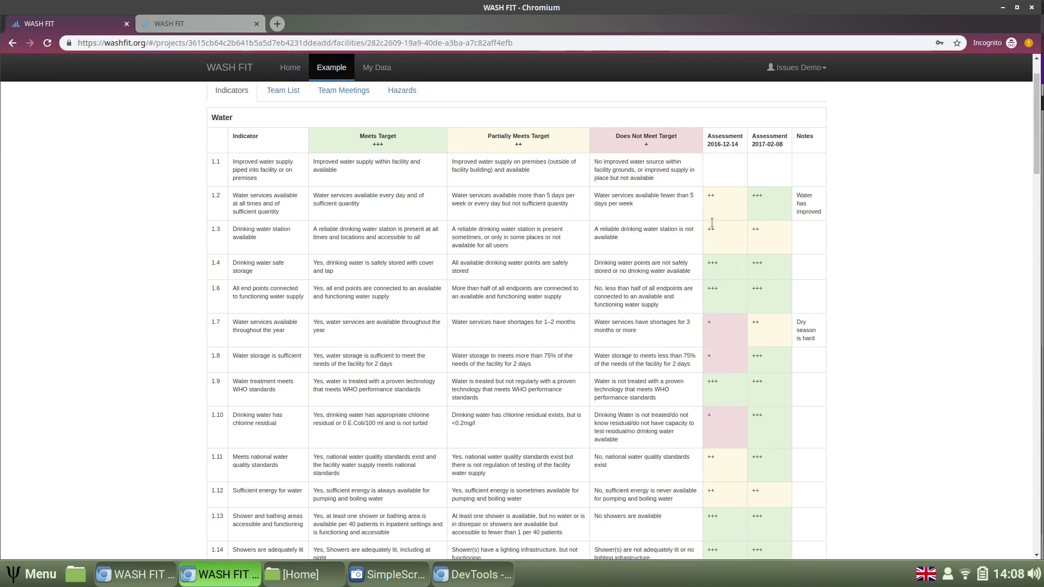
{"action": "scroll", "coordinate": [691, 237], "scroll_direction": "up", "scroll_amount": 2}
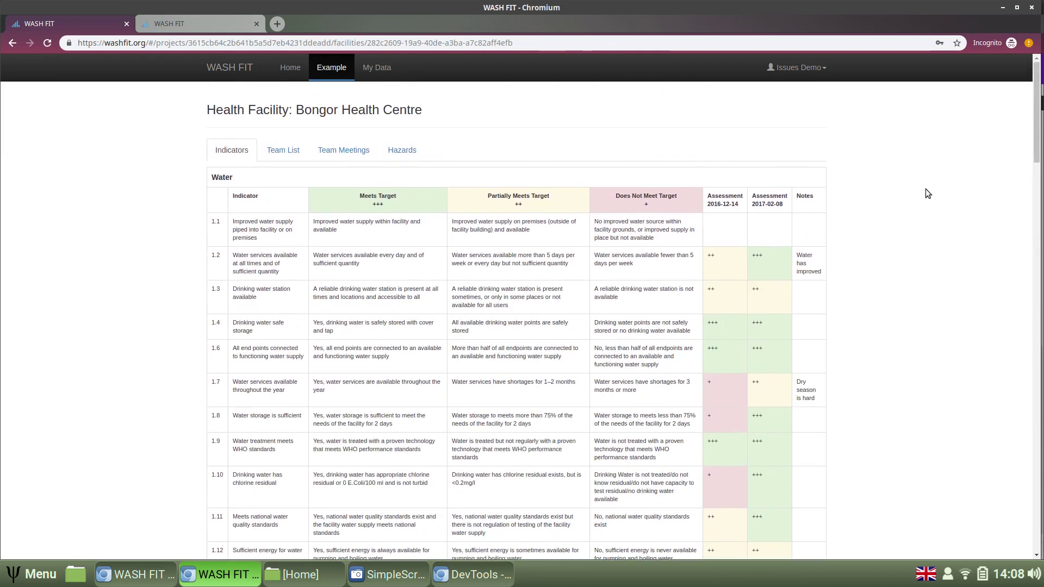
Step: Browse Bongor Health Centre's team list and meeting notes, ending on its hazards table
{"action": "left_click", "coordinate": [274, 159]}
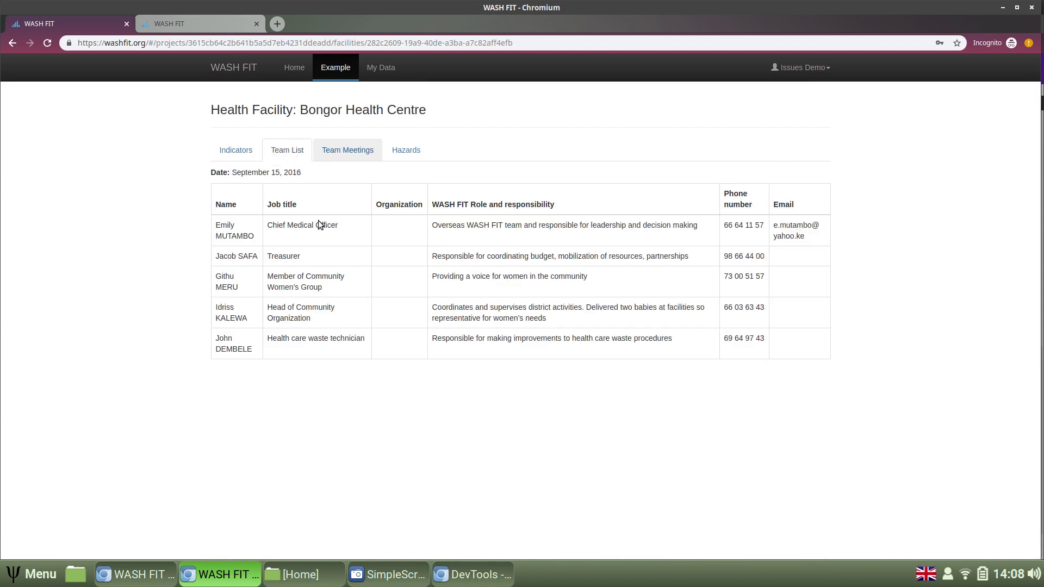
{"action": "left_click", "coordinate": [354, 160]}
{"action": "scroll", "coordinate": [825, 166], "scroll_direction": "down", "scroll_amount": 4}
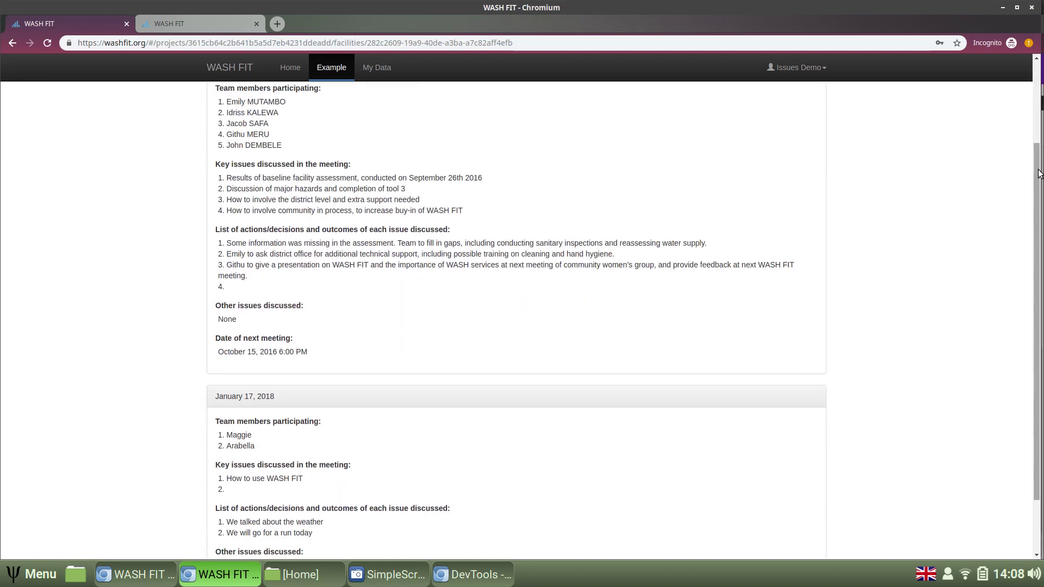
{"action": "scroll", "coordinate": [1038, 174], "scroll_direction": "down", "scroll_amount": 3}
{"action": "scroll", "coordinate": [375, 260], "scroll_direction": "up", "scroll_amount": 5}
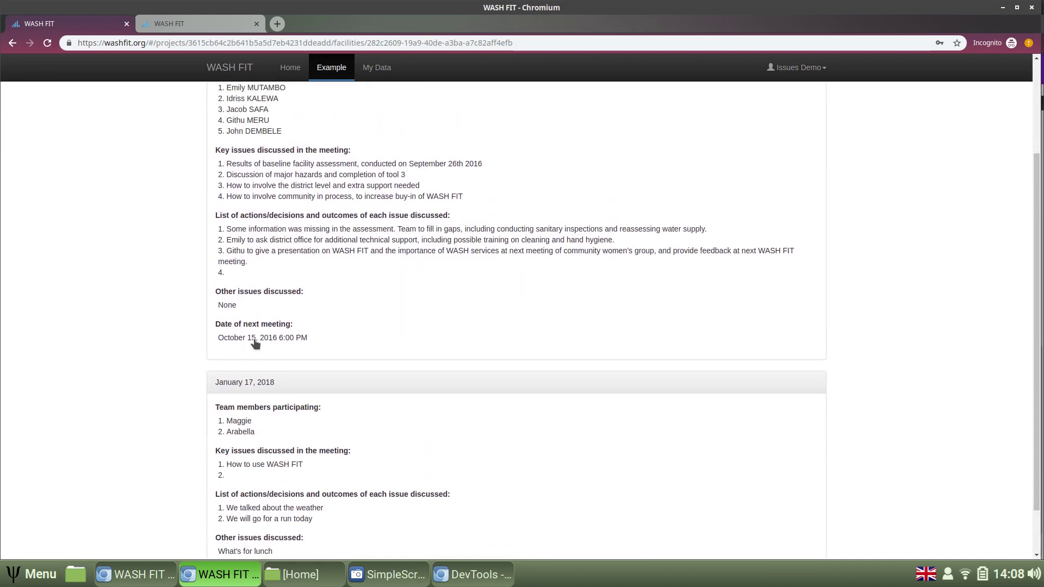
{"action": "left_click", "coordinate": [405, 154]}
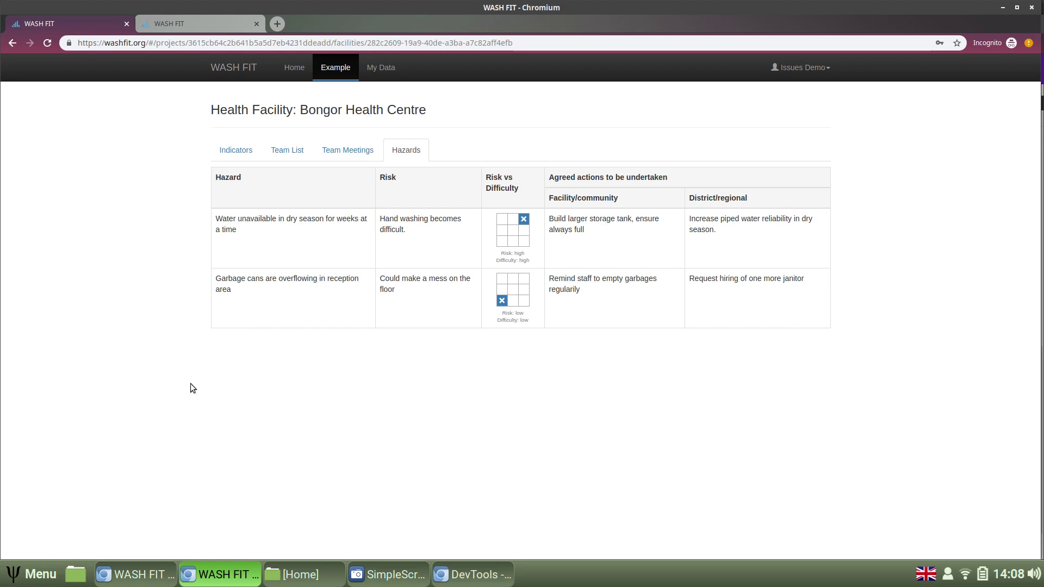
Step: Present Canva page 5, 'How to Add New Facilities to a Project', full screen
{"action": "left_click", "coordinate": [136, 574]}
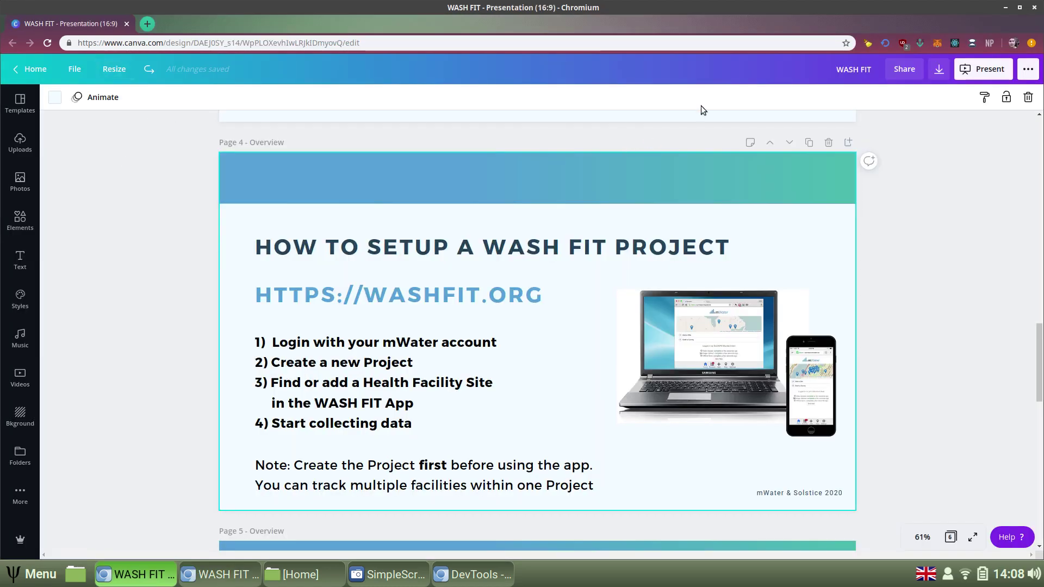
{"action": "scroll", "coordinate": [973, 139], "scroll_direction": "down", "scroll_amount": 8}
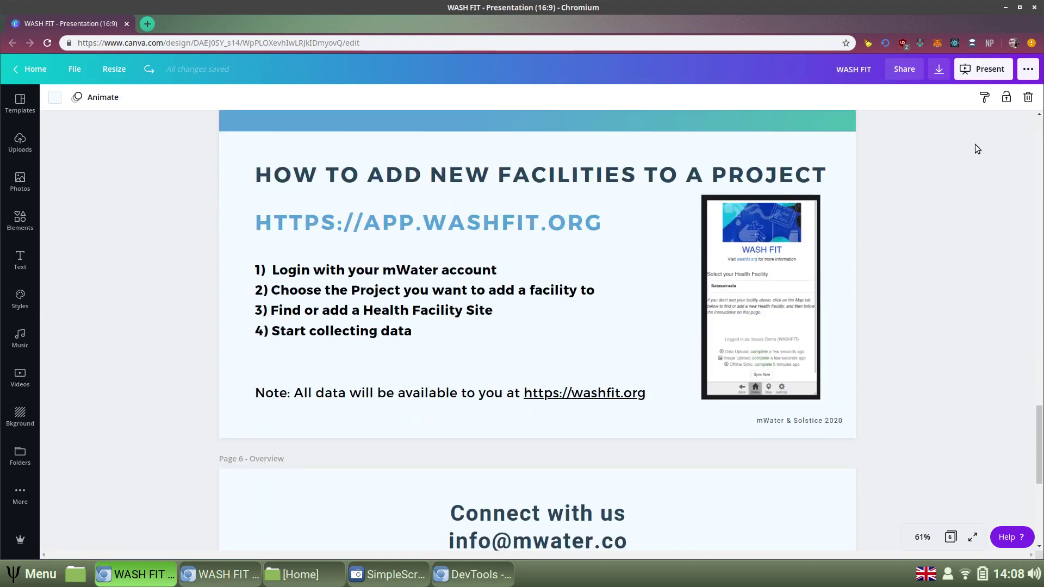
{"action": "left_click", "coordinate": [976, 537]}
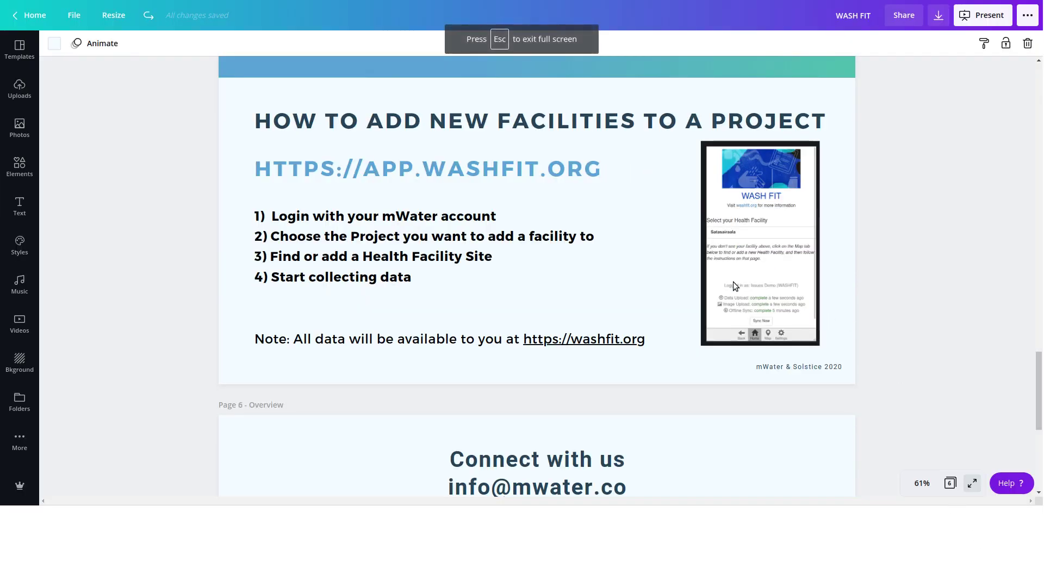